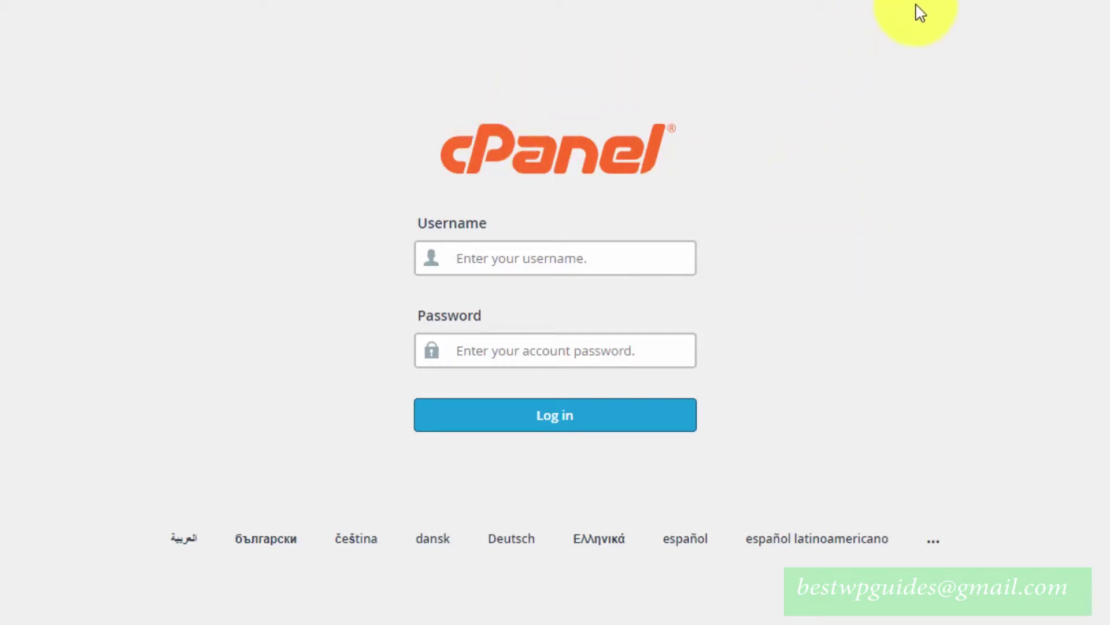
# Sign in to cPanel with the saved login and the two-factor security code.
pyautogui.click(983, 3)
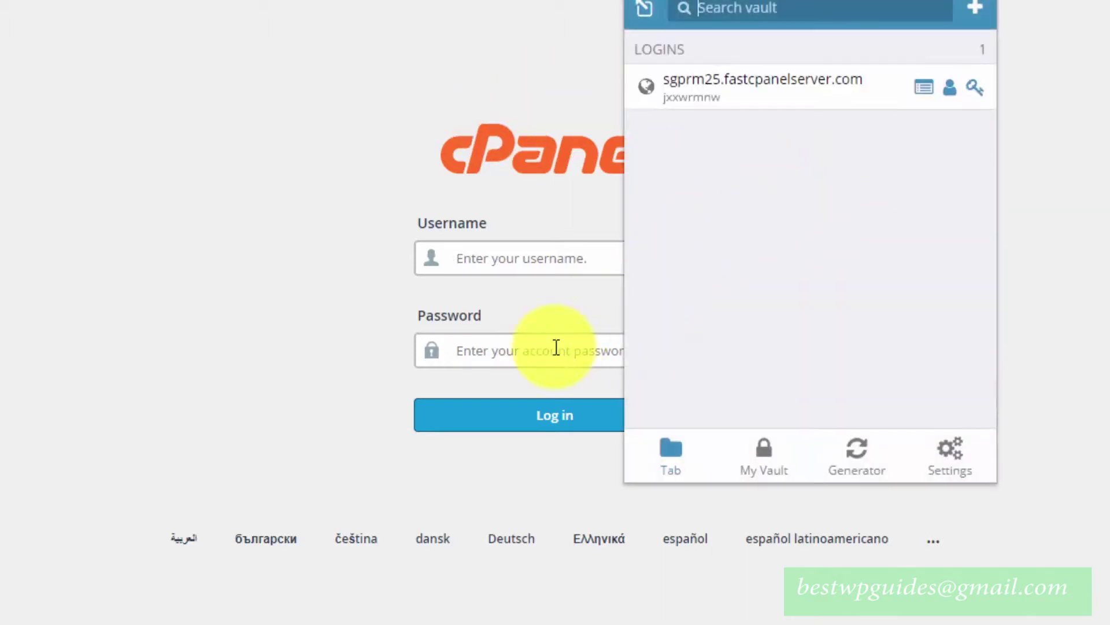
pyautogui.click(732, 75)
pyautogui.click(507, 423)
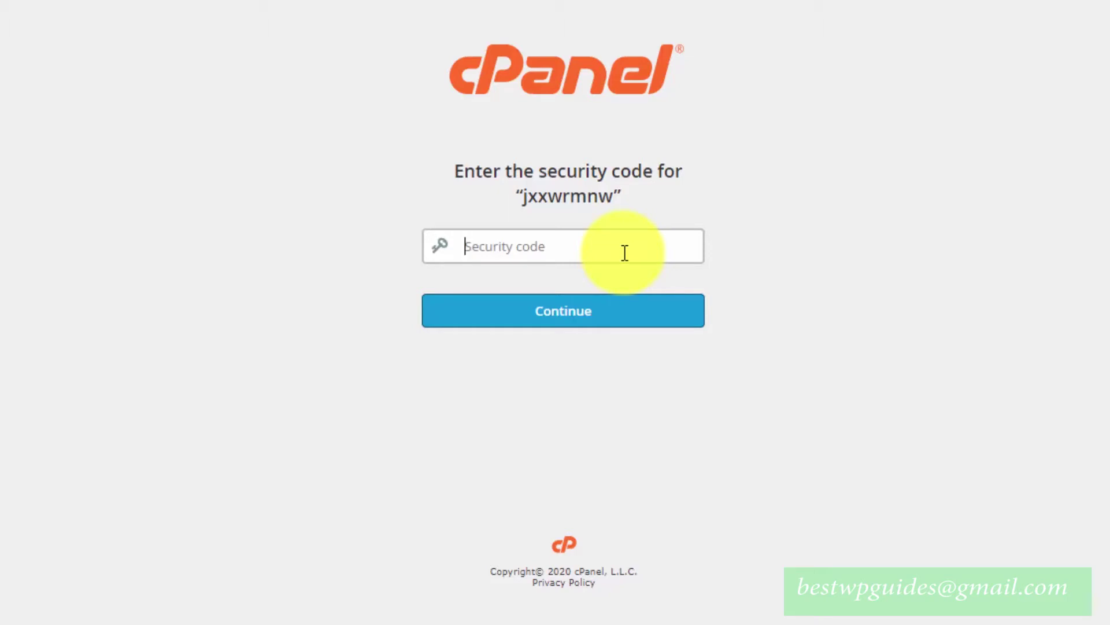
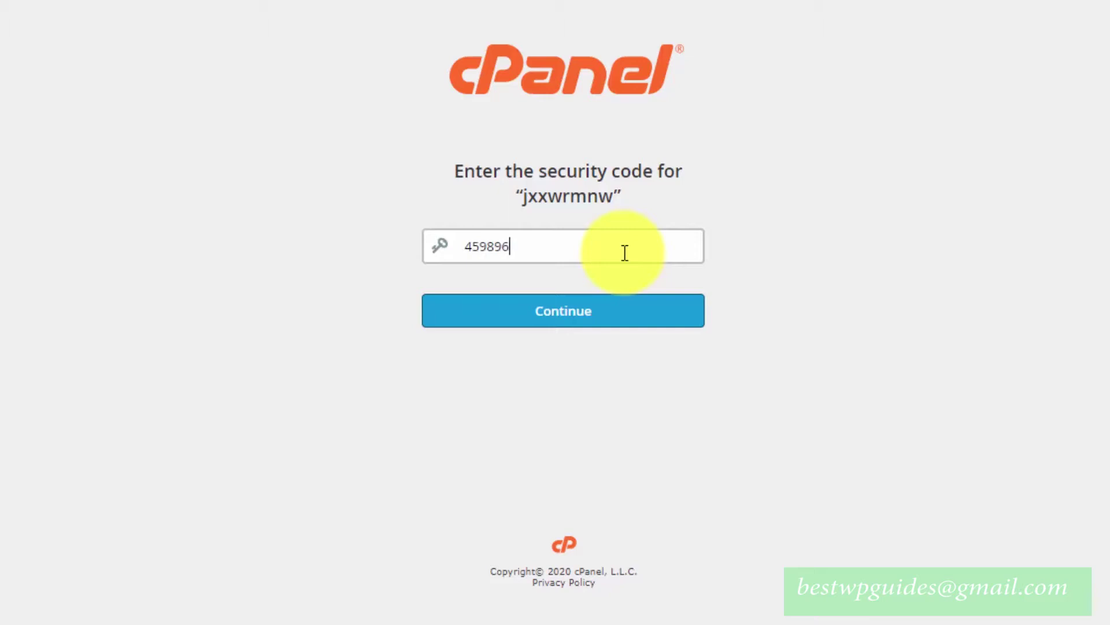
pyautogui.press('Return')
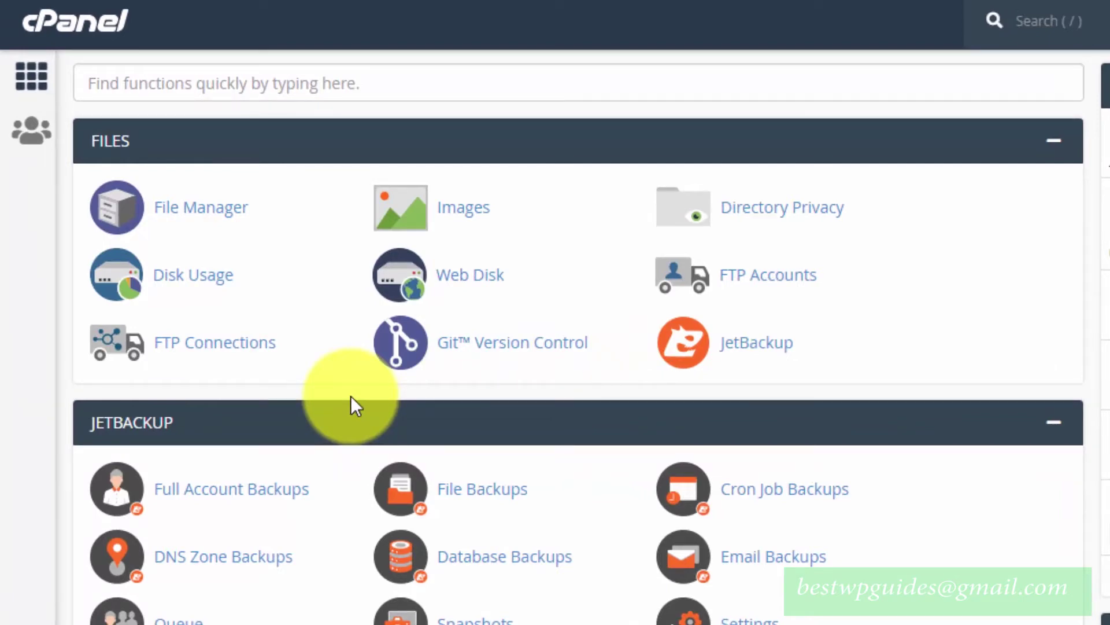
# Scroll to the dashboard's EMAIL section and open Email Accounts.
pyautogui.scroll(-10, 351, 396)
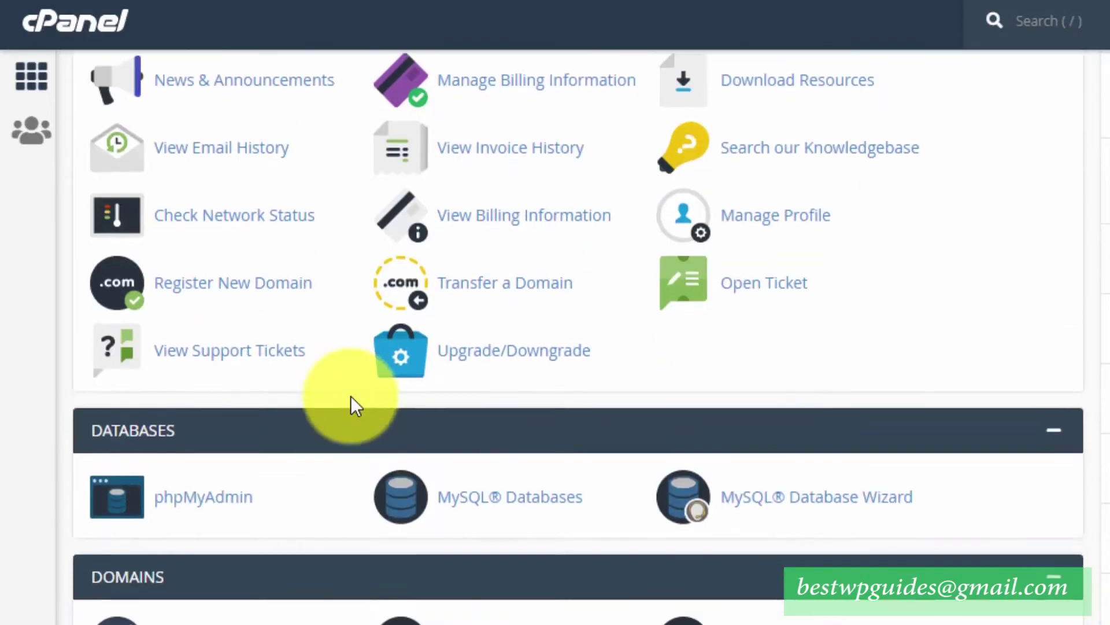
pyautogui.scroll(-10, 350, 396)
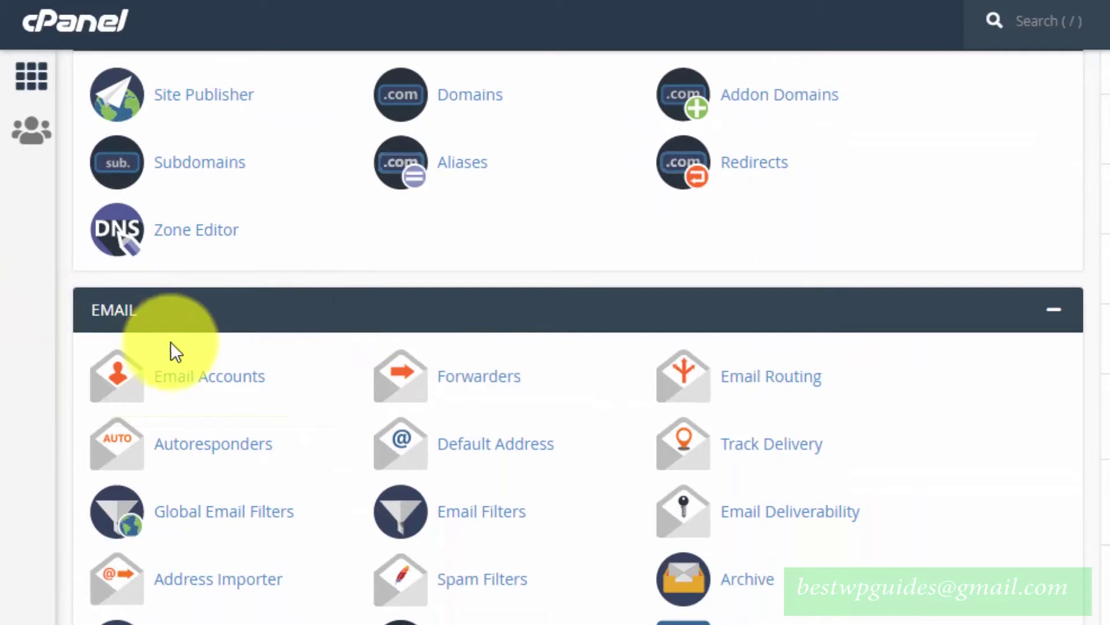
pyautogui.scroll(-2, 173, 336)
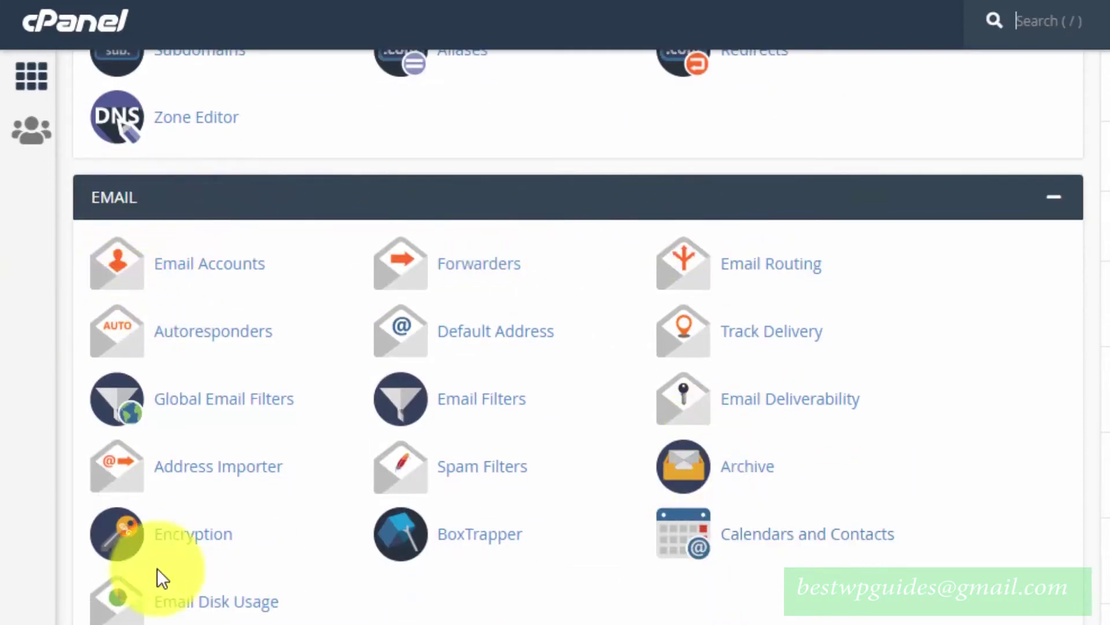
pyautogui.click(214, 267)
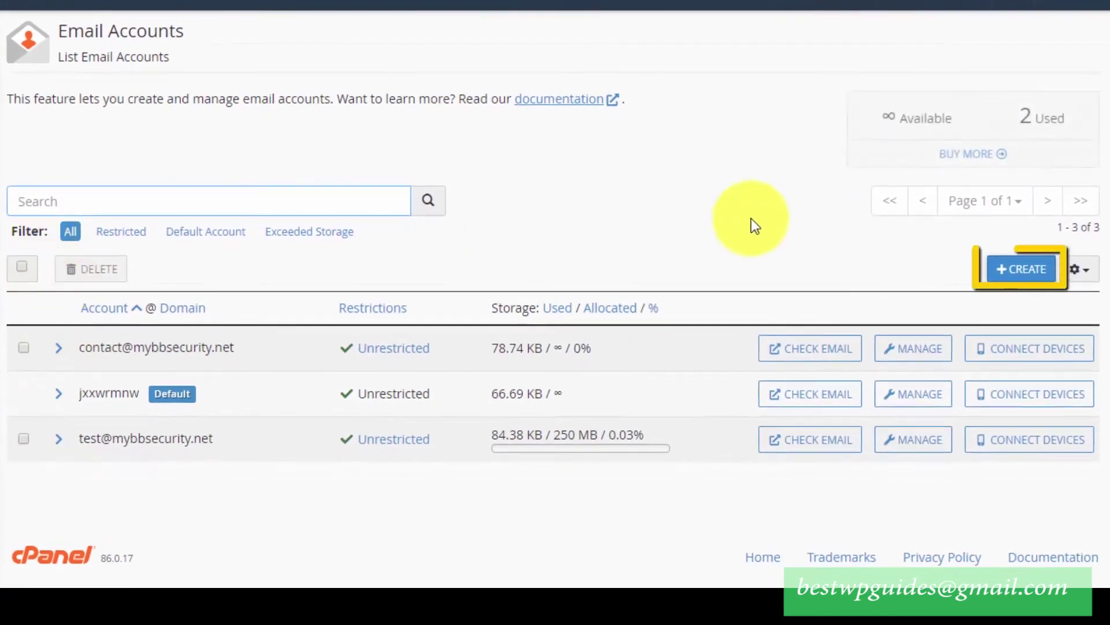
pyautogui.click(1009, 271)
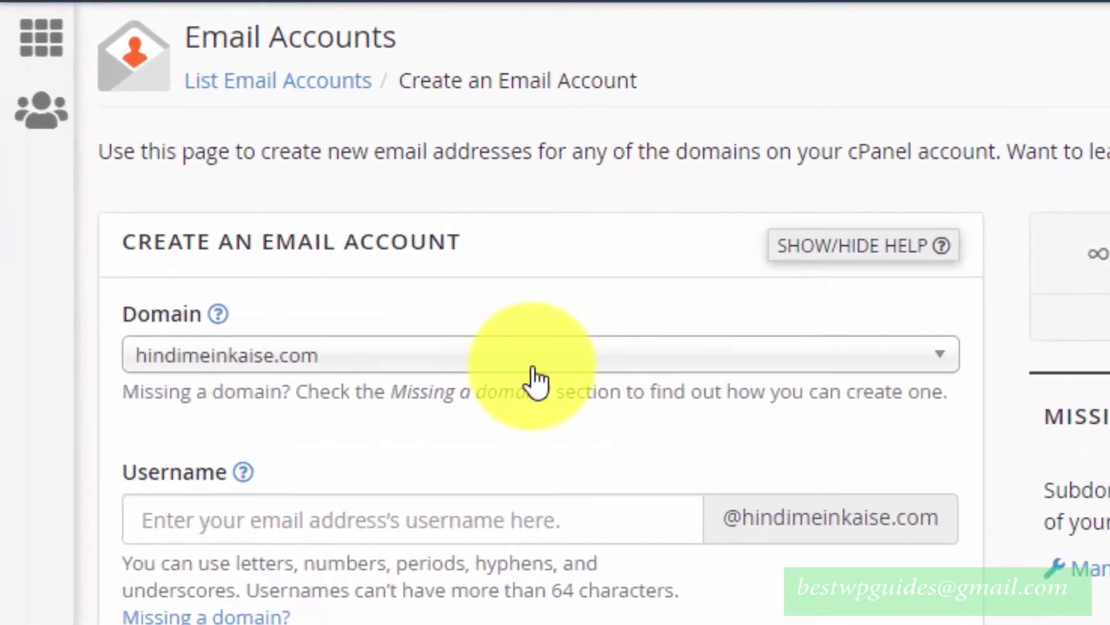
pyautogui.click(532, 363)
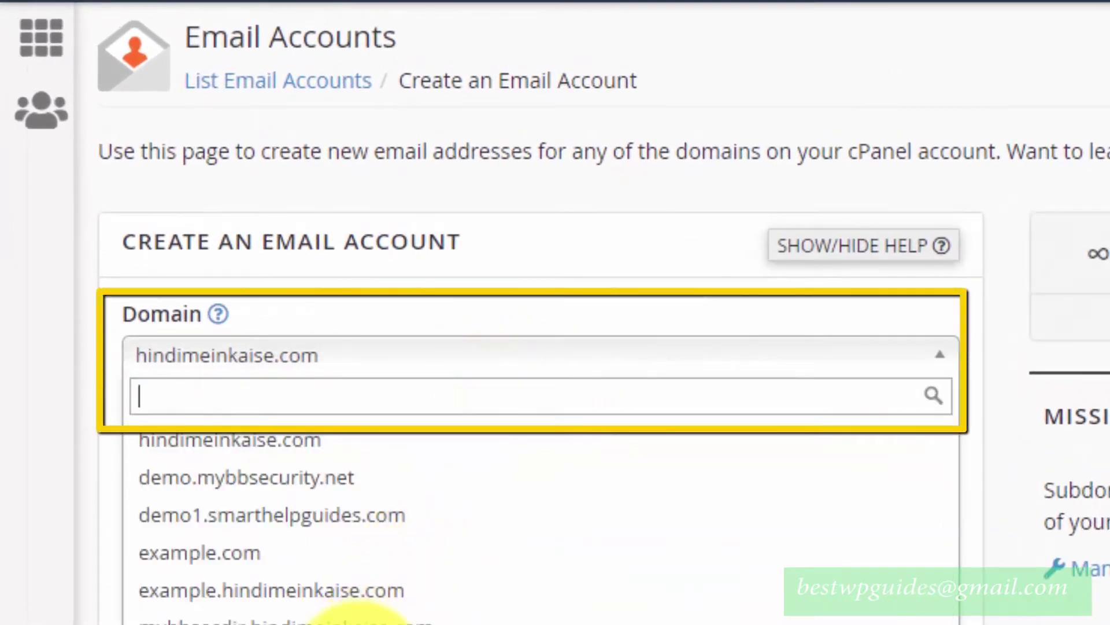
pyautogui.click(359, 618)
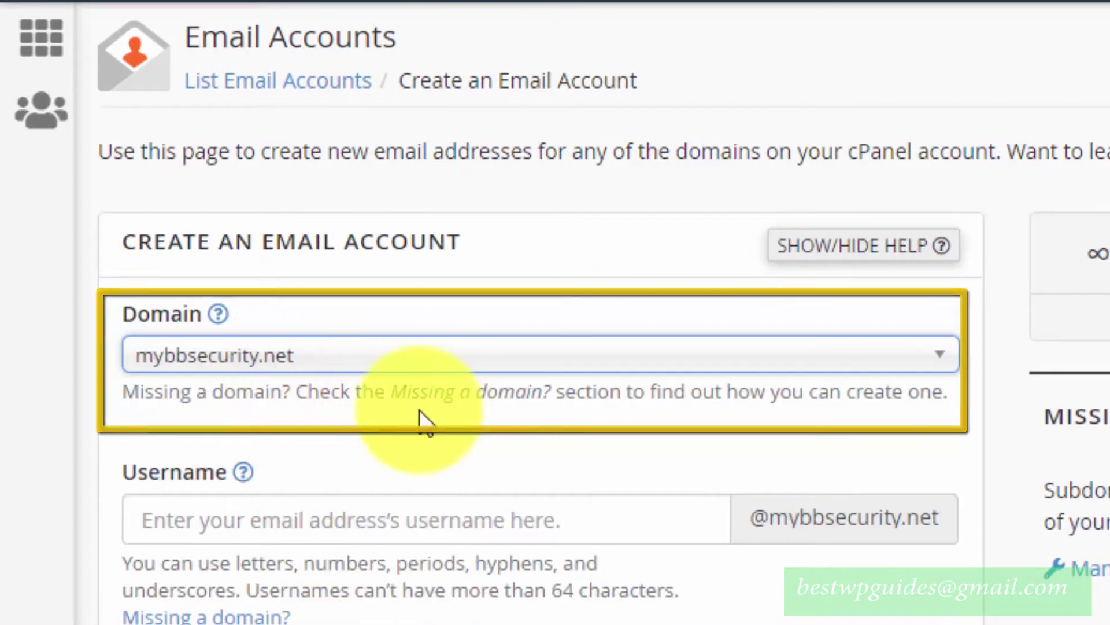
pyautogui.click(279, 523)
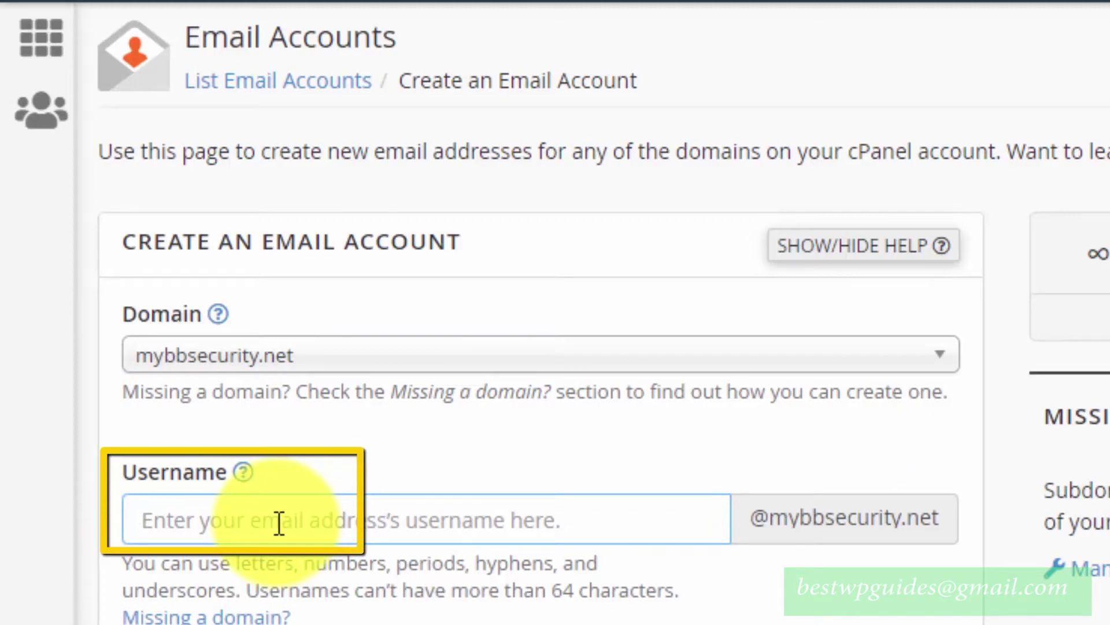
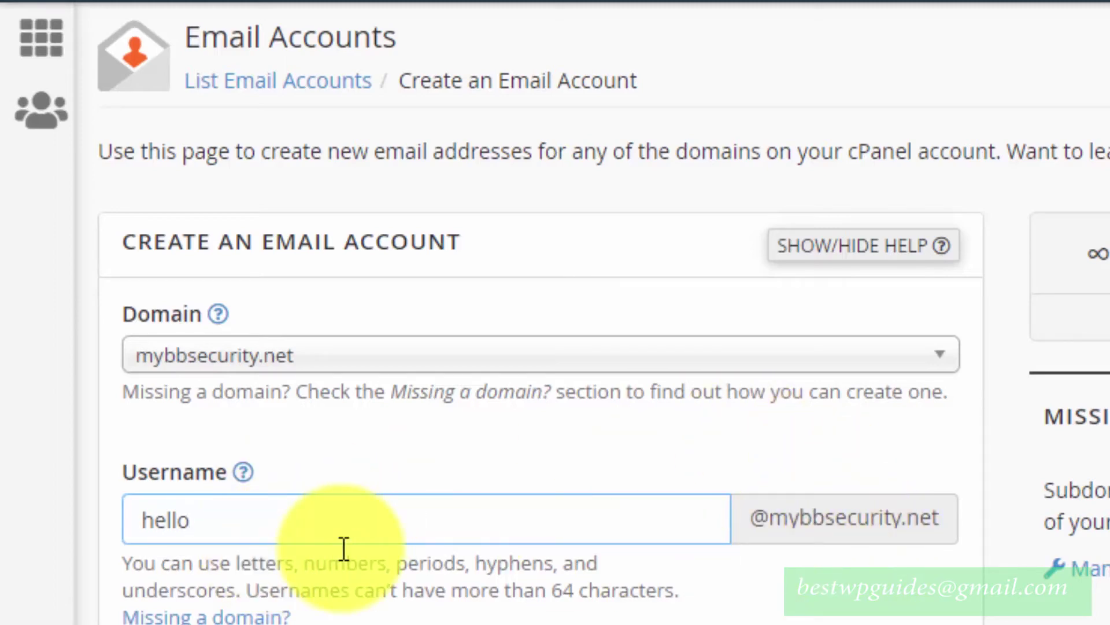
pyautogui.scroll(-3, 341, 548)
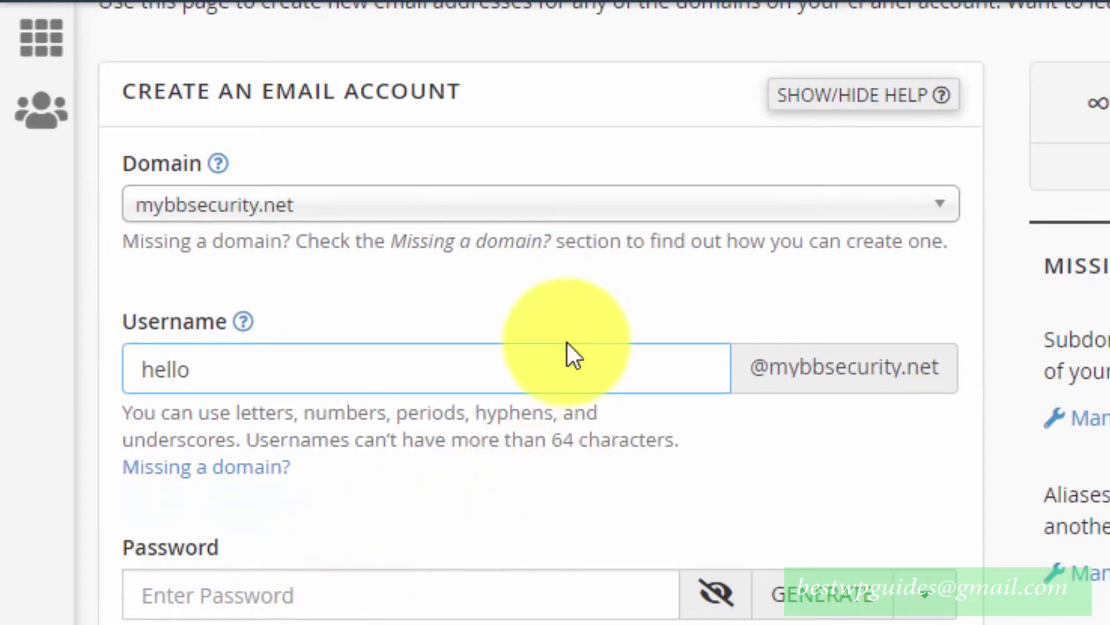
pyautogui.scroll(-3, 567, 342)
# Generate a strong password for the mailbox and save a copy in Notepad.
pyautogui.click(795, 443)
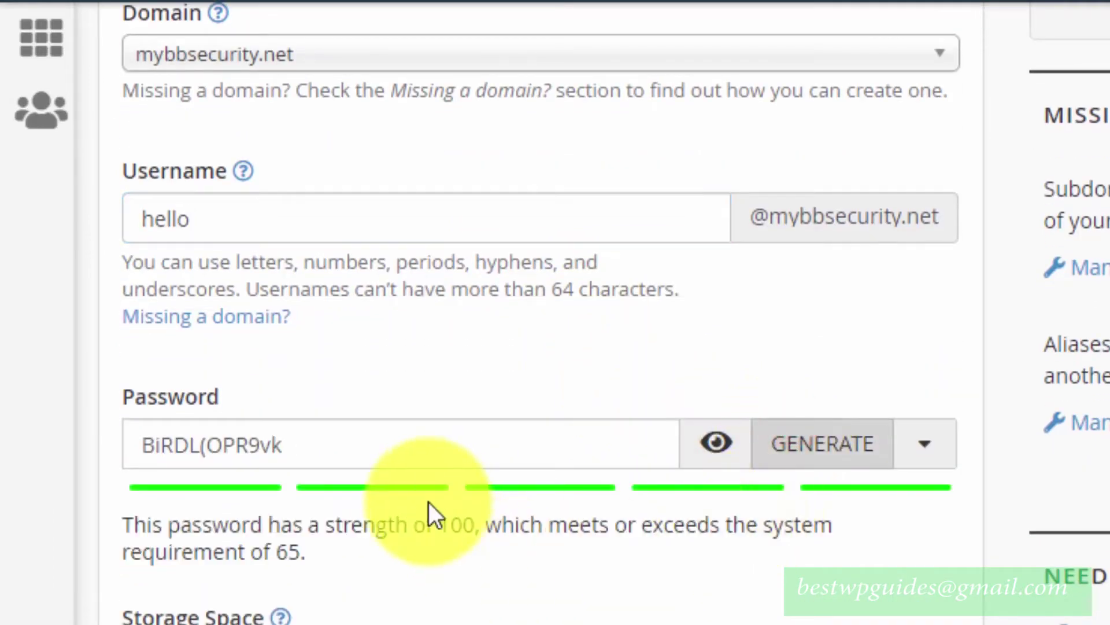
pyautogui.scroll(-3, 429, 502)
pyautogui.moveTo(376, 292); pyautogui.dragTo(155, 301)
pyautogui.rightClick(160, 302)
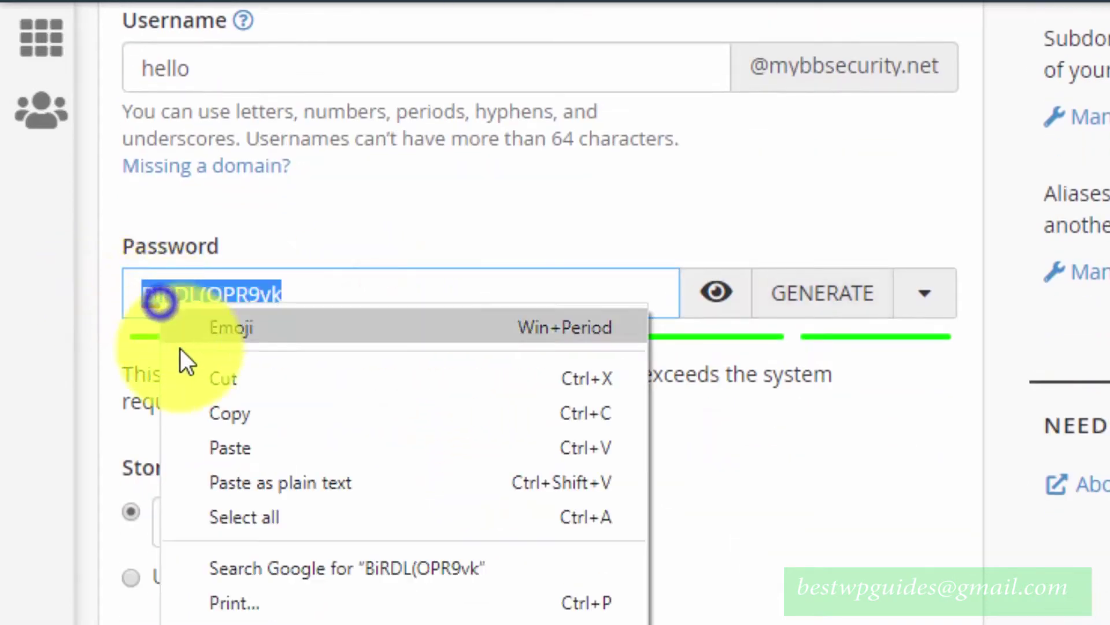
pyautogui.click(191, 413)
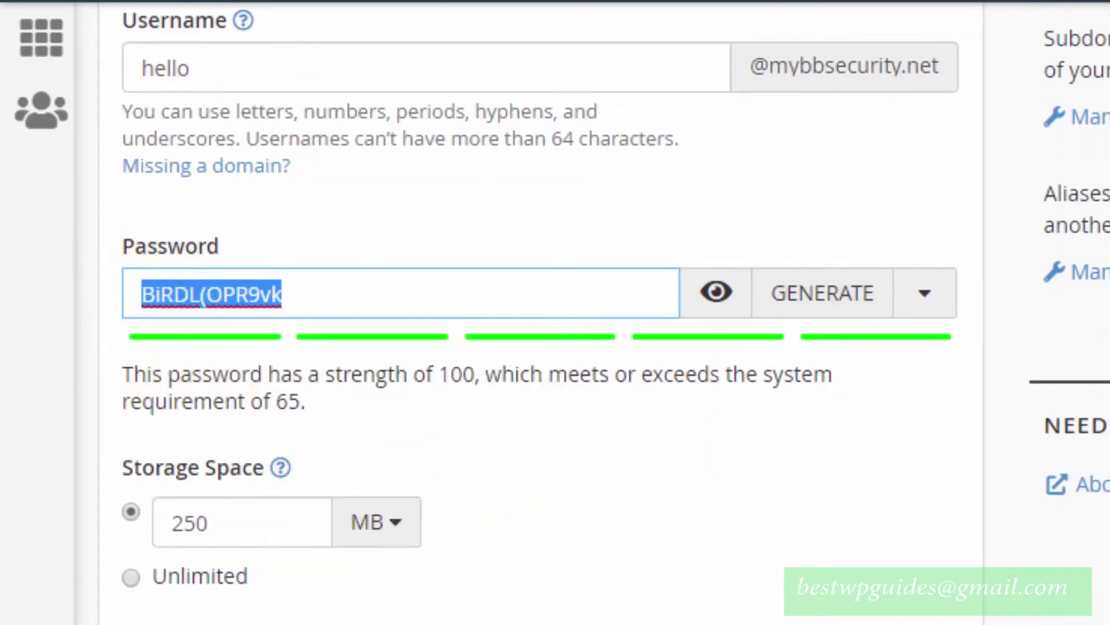
pyautogui.hotkey('alt', 'Tab')
pyautogui.write('not')
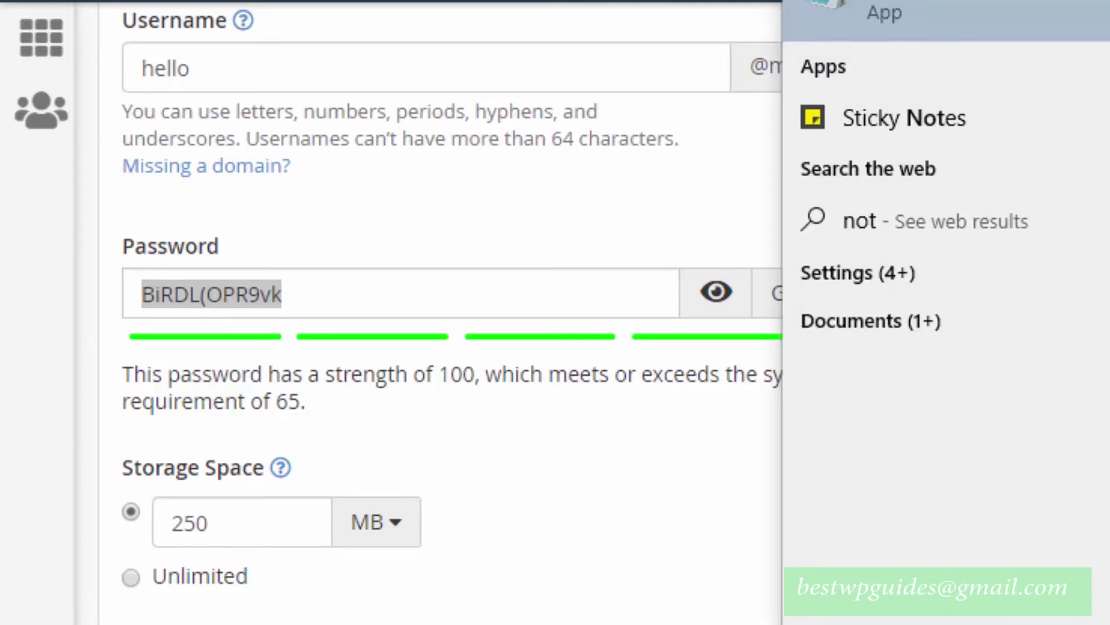
pyautogui.press('Return')
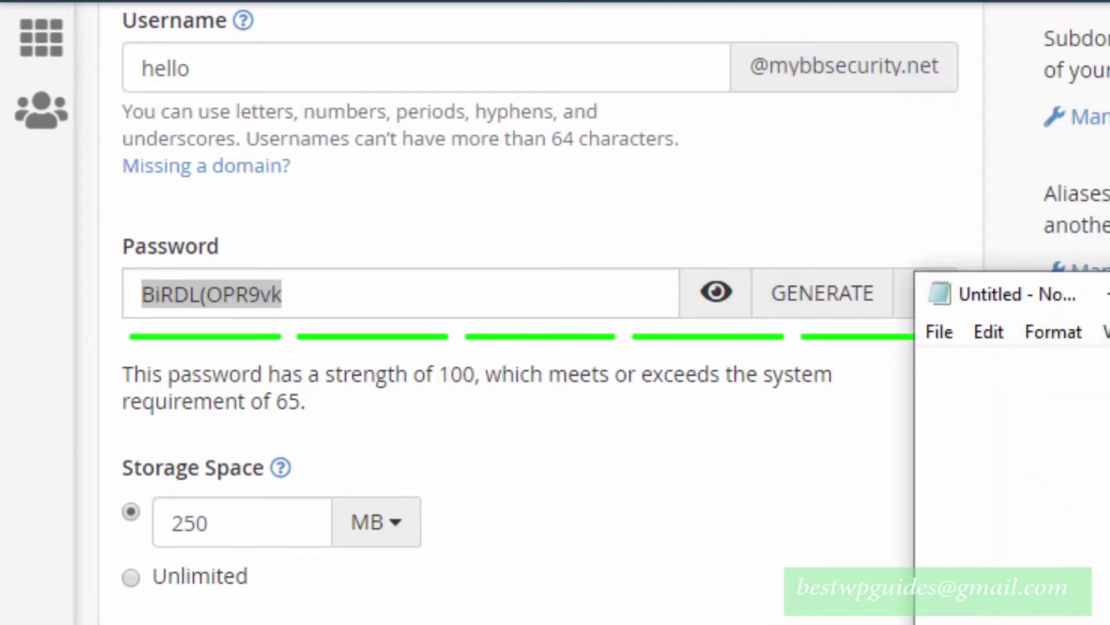
pyautogui.hotkey('ctrl', 'v')
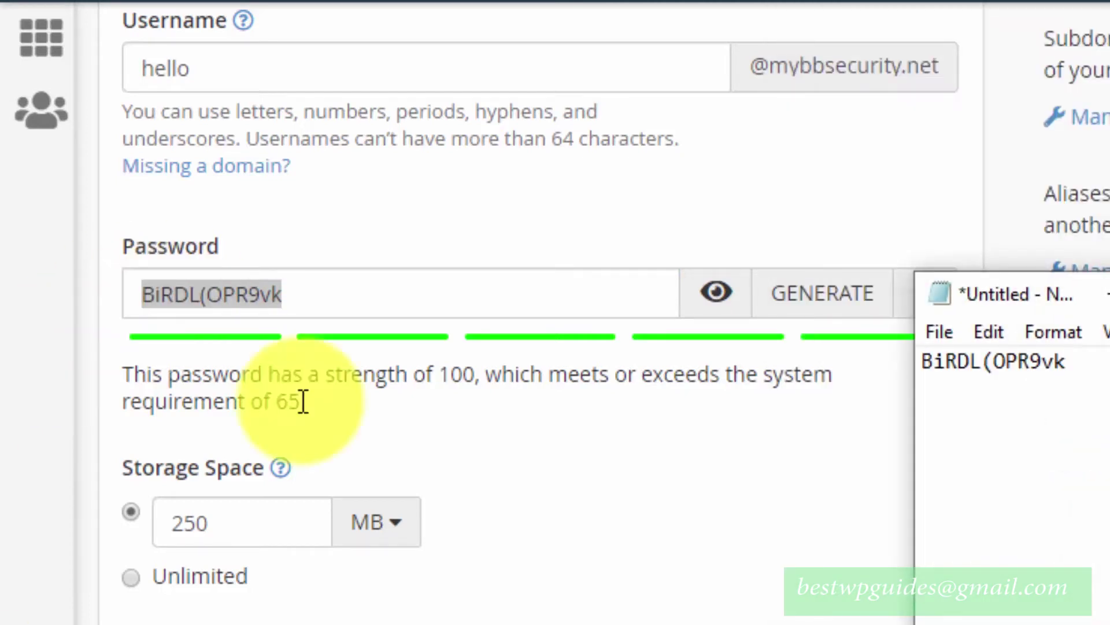
# Set the hello mailbox's storage to Unlimited and create the account.
pyautogui.click(618, 483)
pyautogui.click(131, 576)
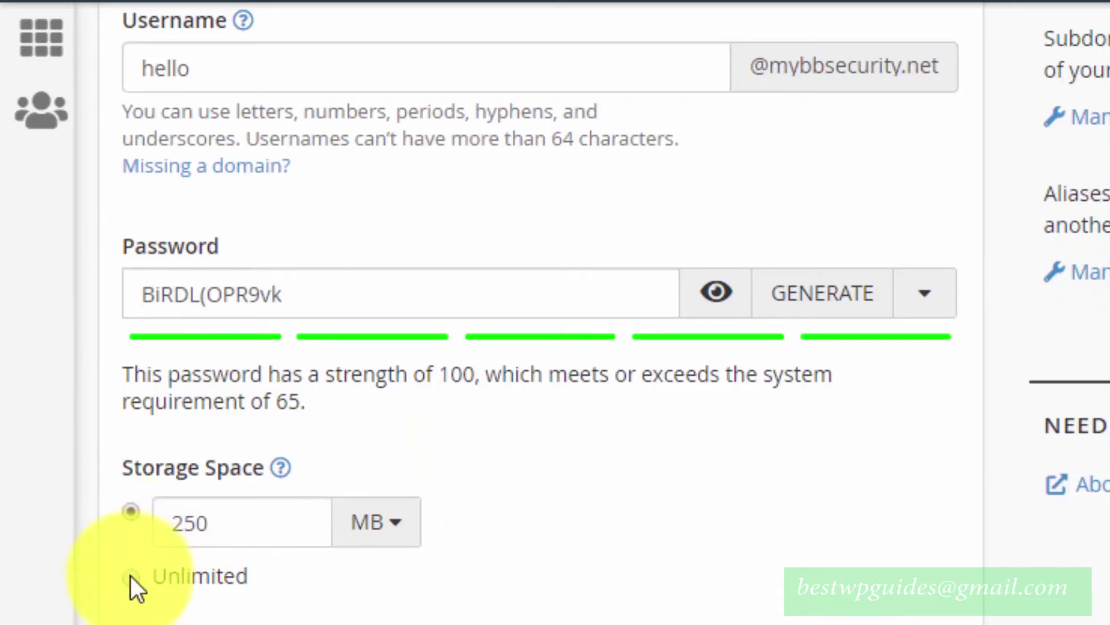
pyautogui.scroll(-2, 463, 395)
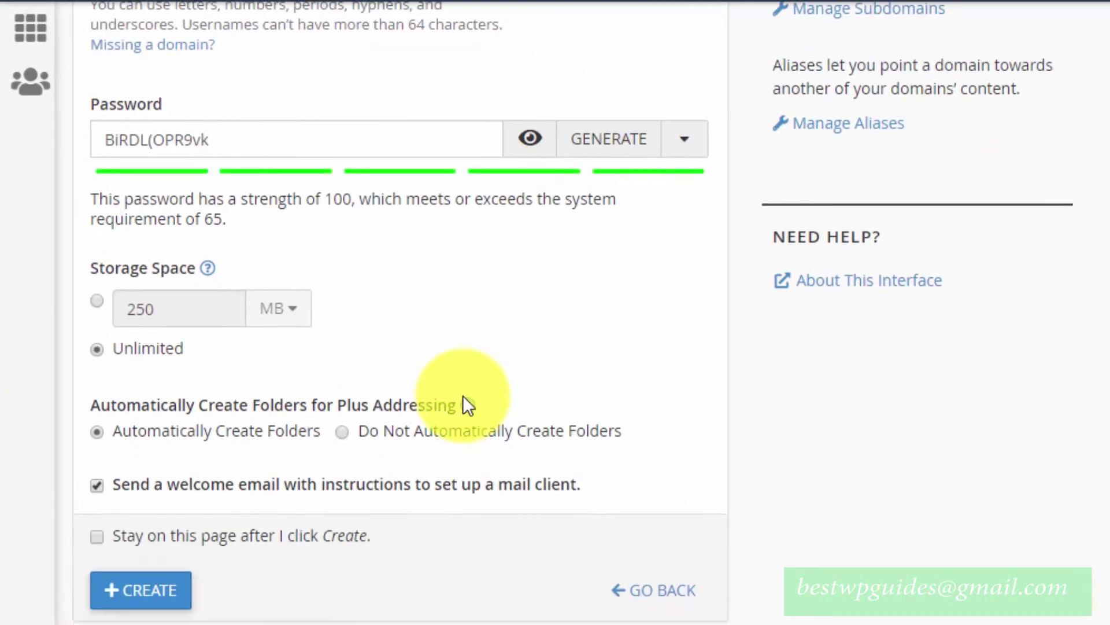
pyautogui.click(133, 596)
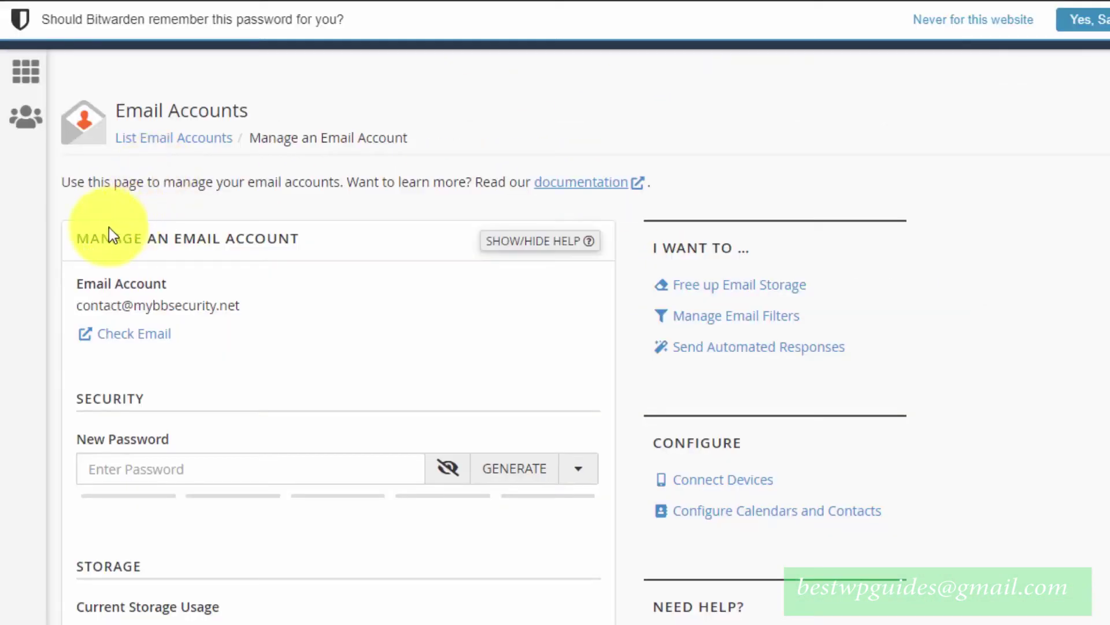
# Return to the cPanel home dashboard and scroll to the Email tools.
pyautogui.click(37, 75)
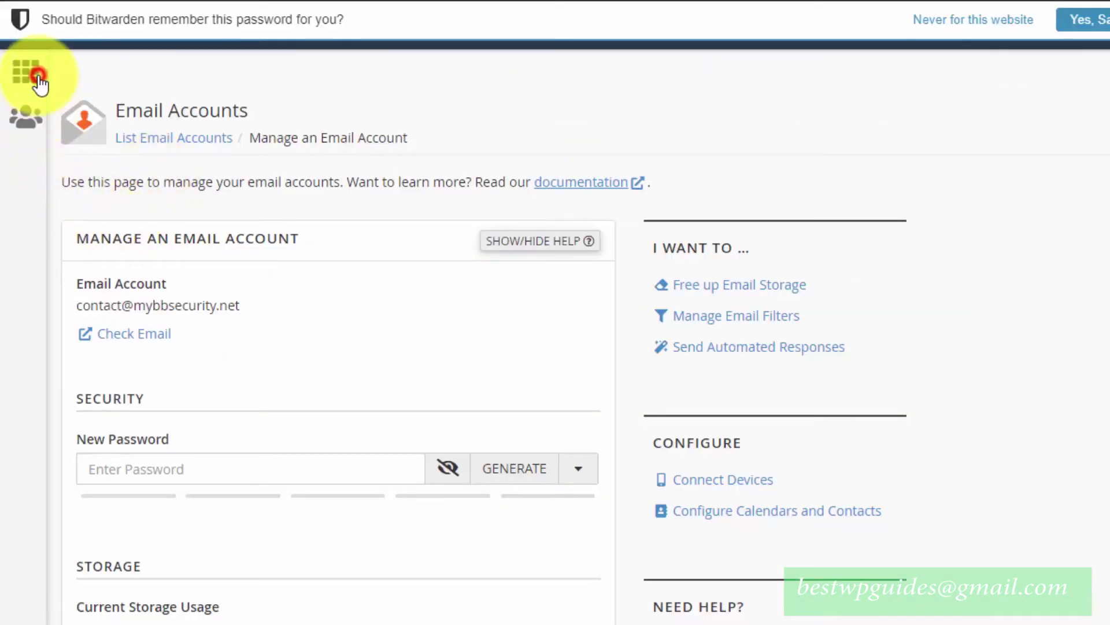
pyautogui.scroll(-3, 122, 283)
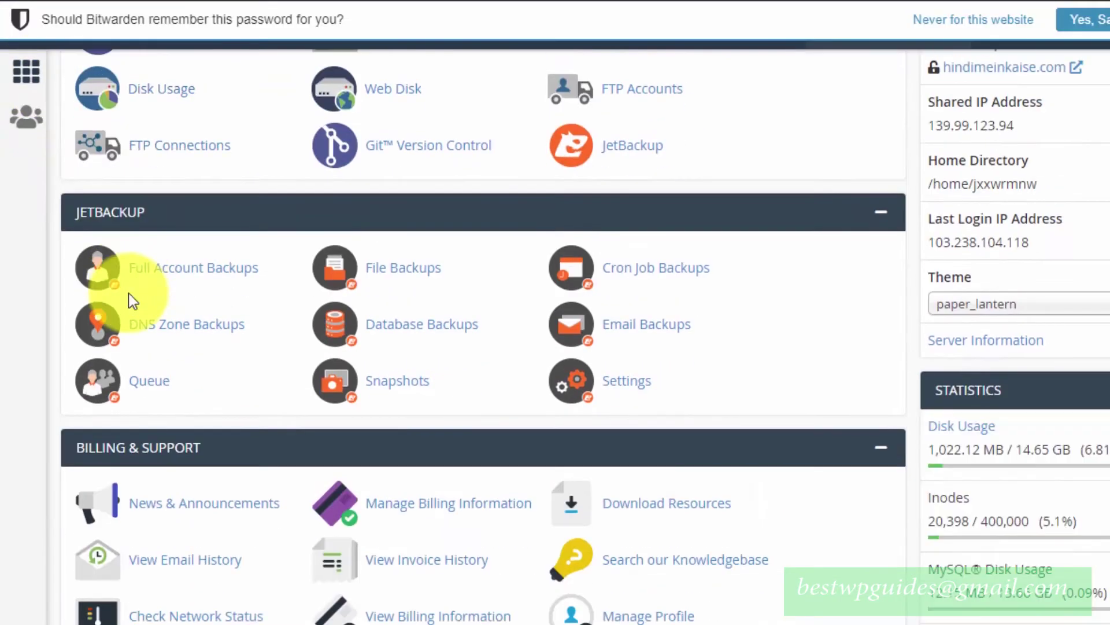
pyautogui.scroll(-10, 128, 292)
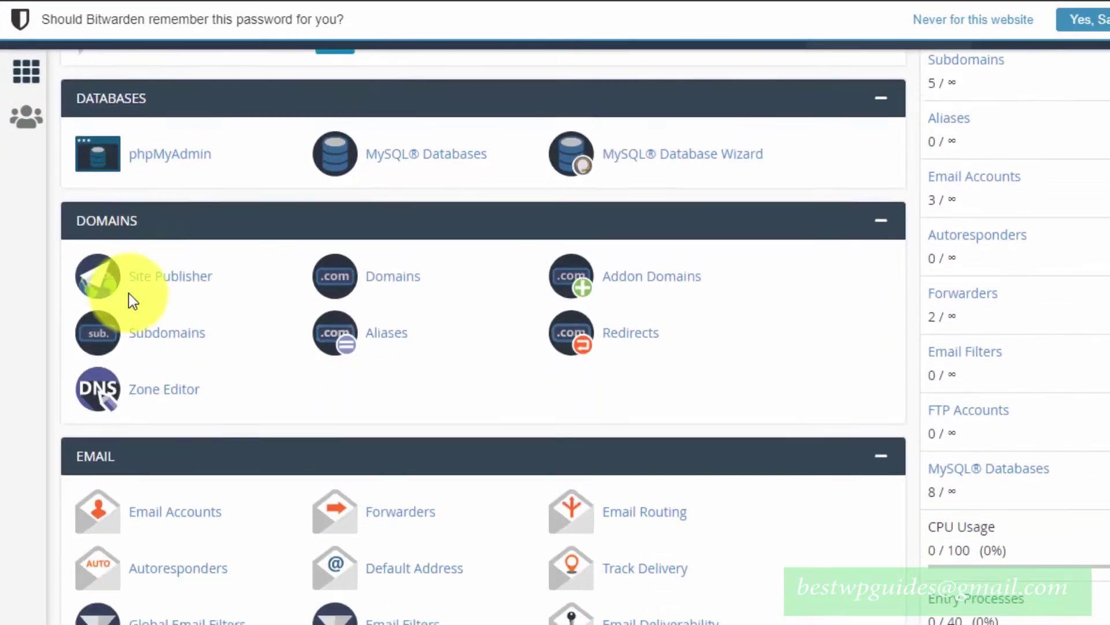
pyautogui.scroll(-4, 129, 293)
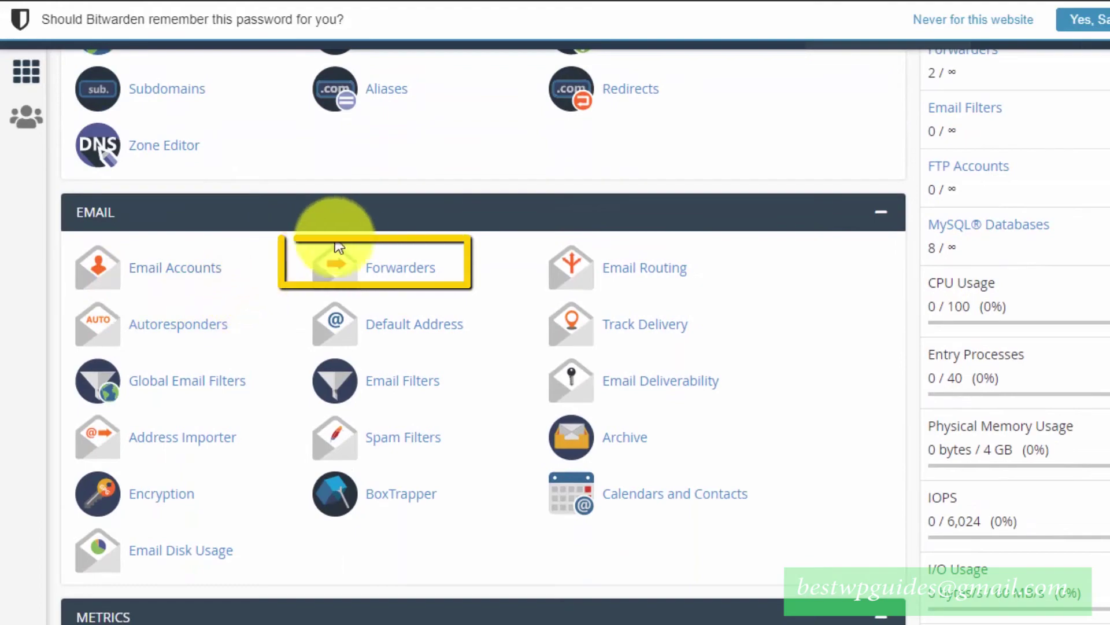
pyautogui.click(398, 271)
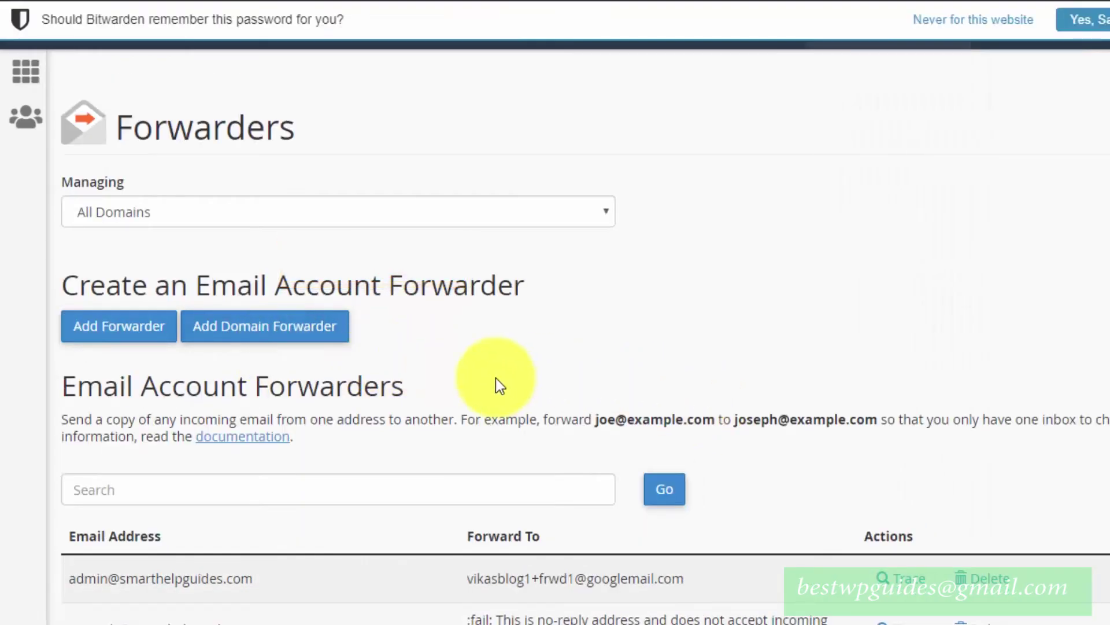
pyautogui.click(120, 326)
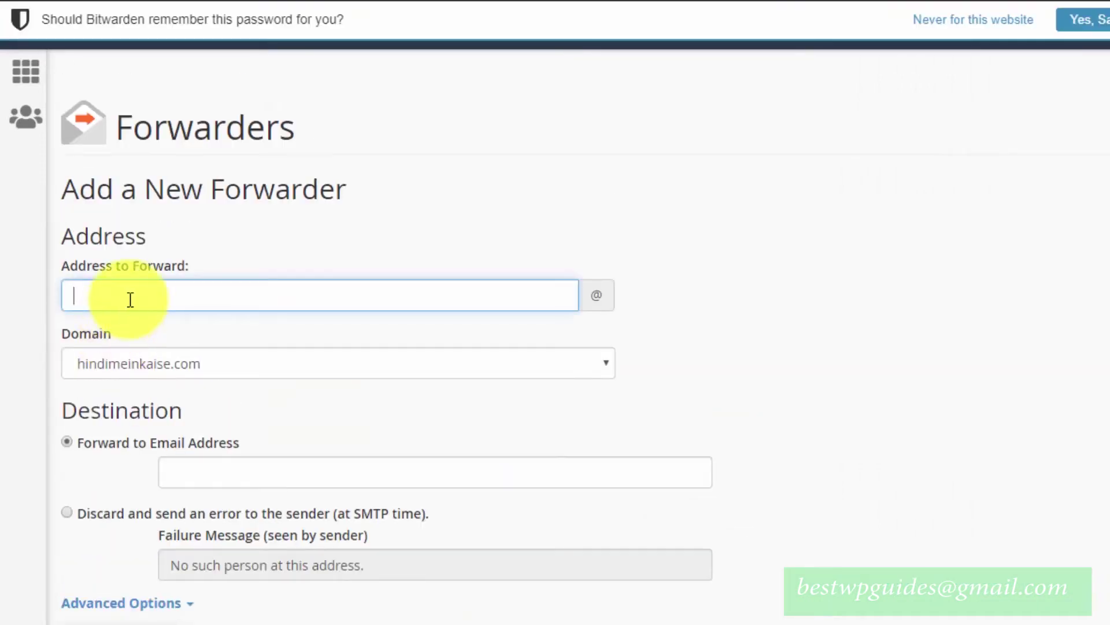
pyautogui.click(132, 293)
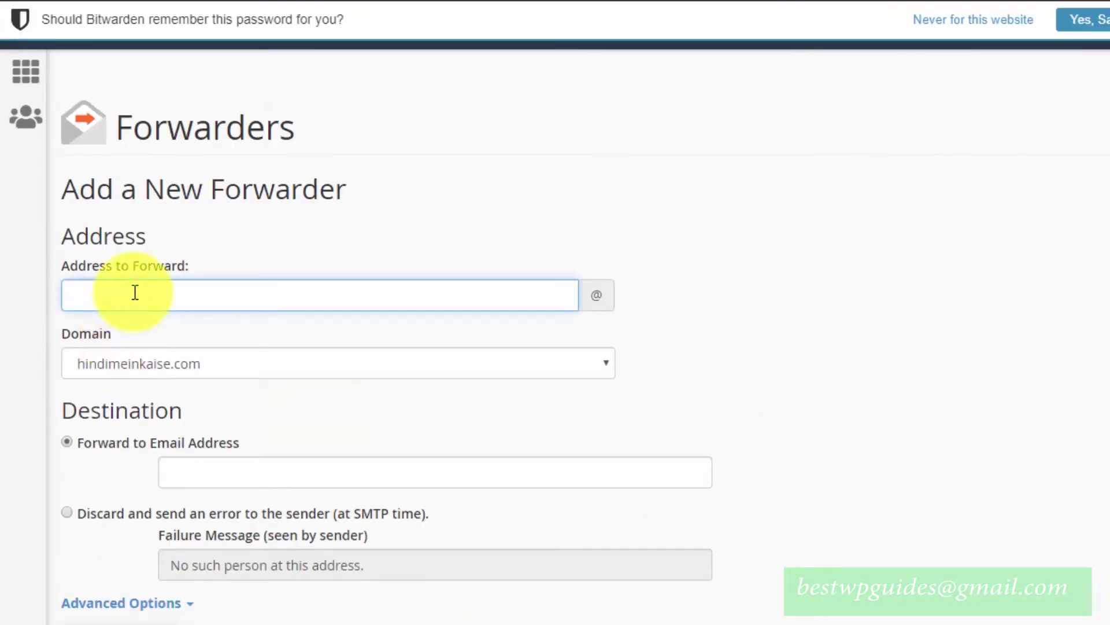
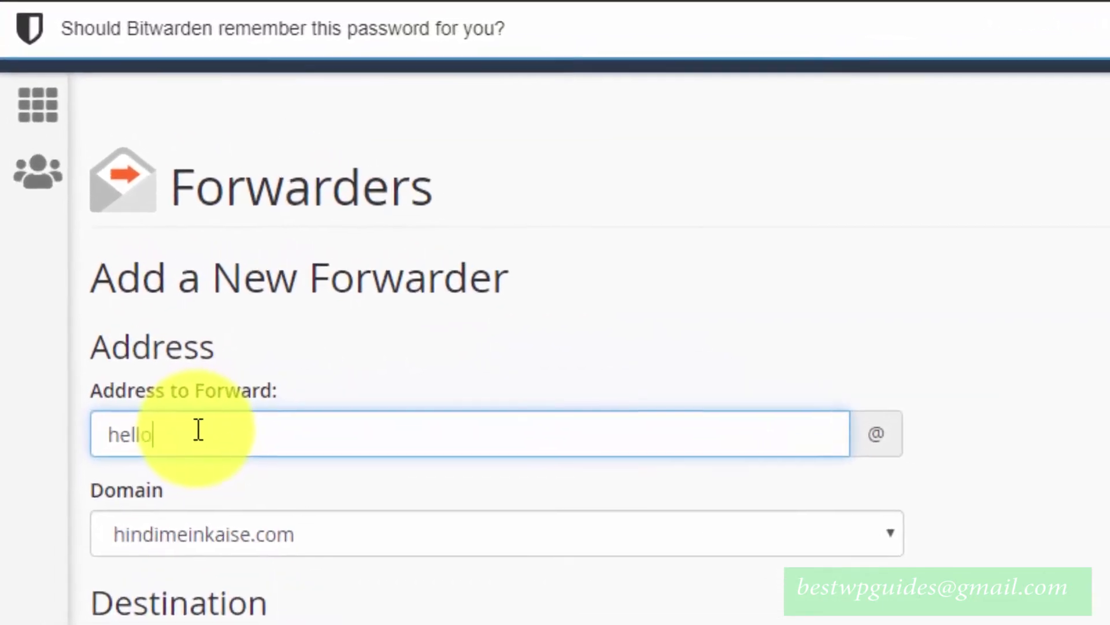
pyautogui.press('Tab')
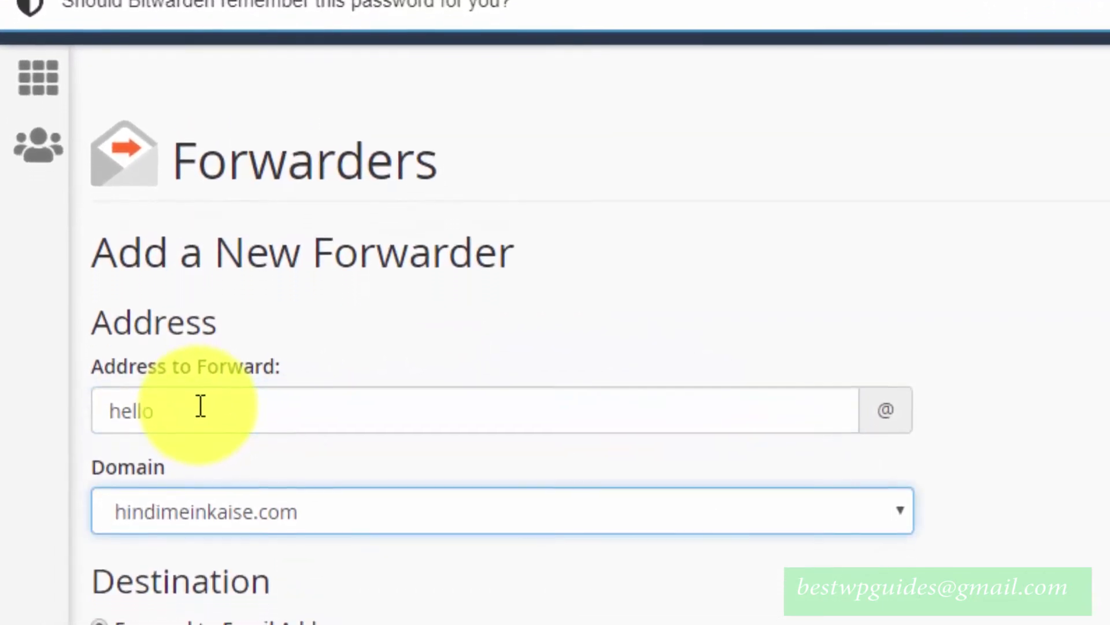
pyautogui.press('Down')
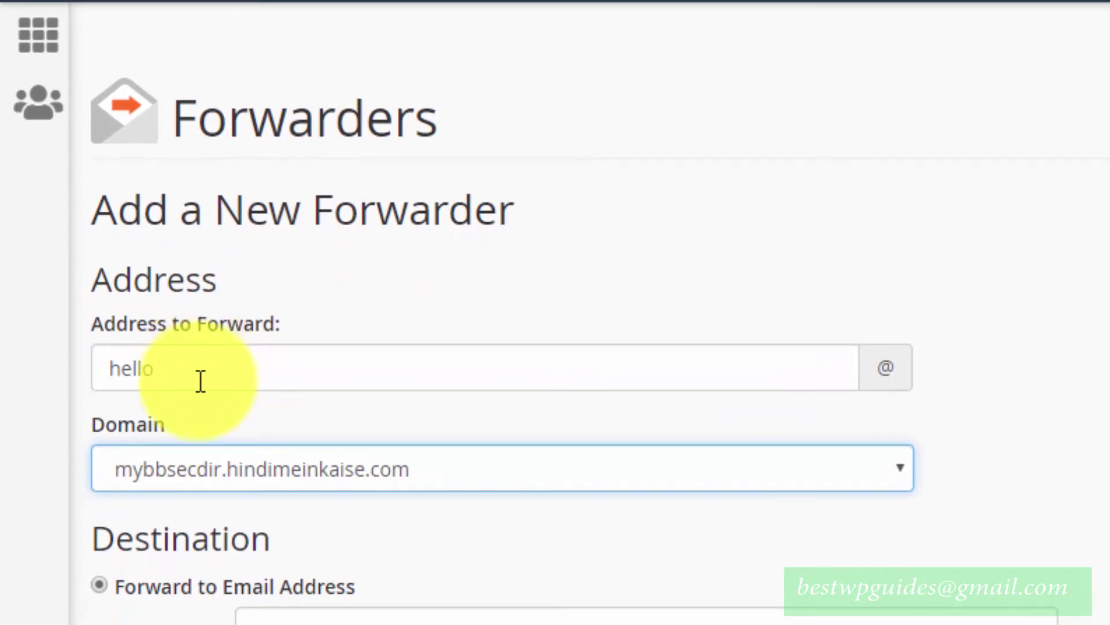
pyautogui.click(253, 464)
pyautogui.click(249, 622)
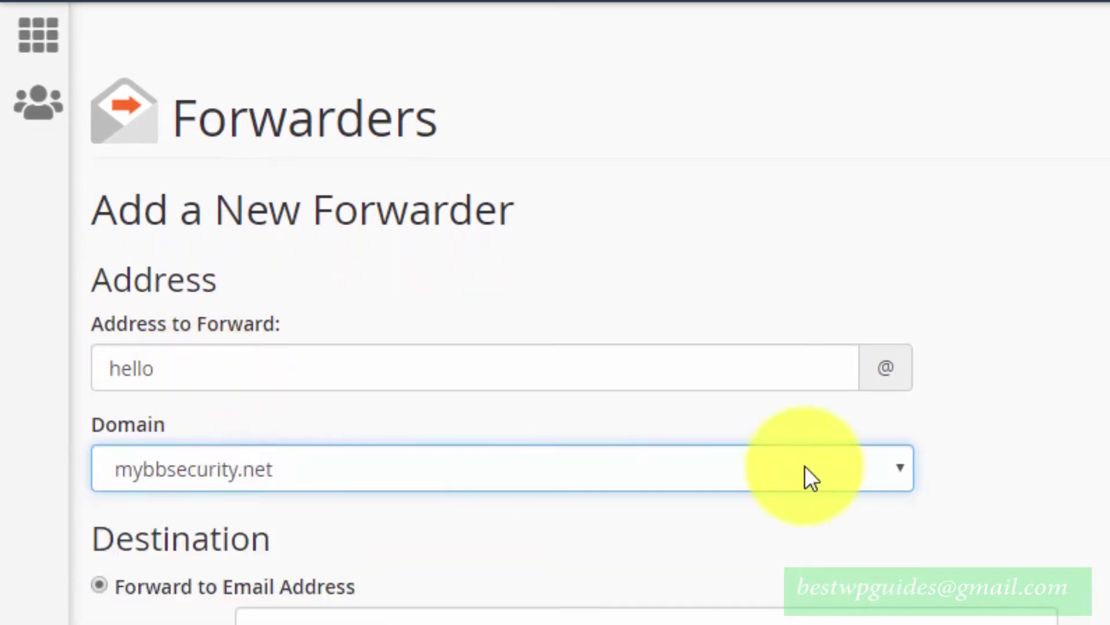
pyautogui.click(1065, 470)
# Enter the Gmail destination address and save the forwarder.
pyautogui.scroll(-2, 1052, 483)
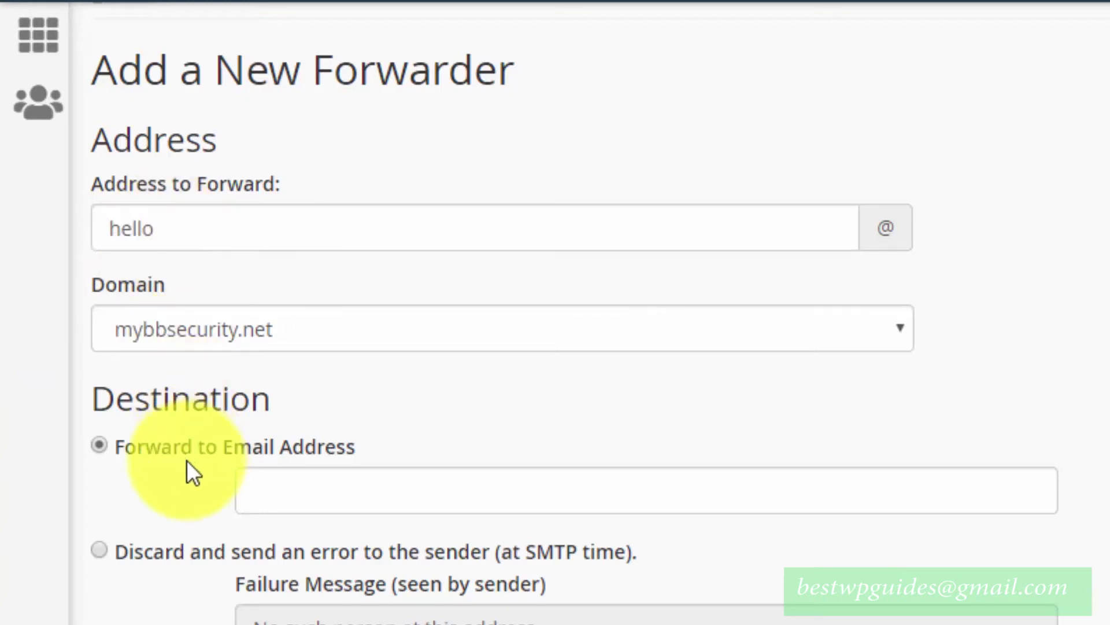
pyautogui.click(279, 500)
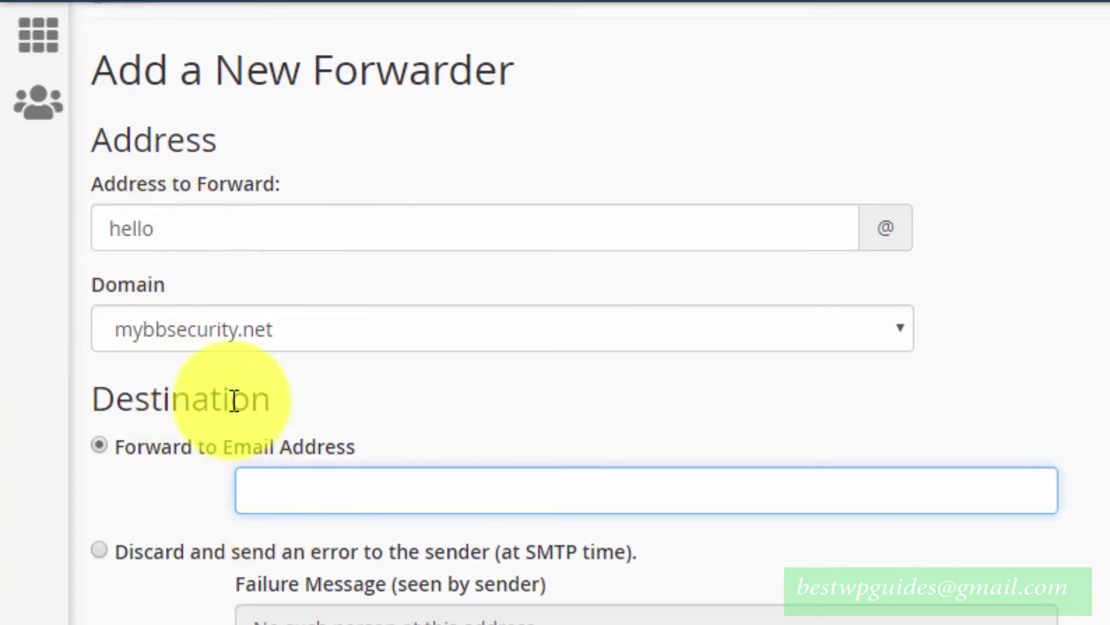
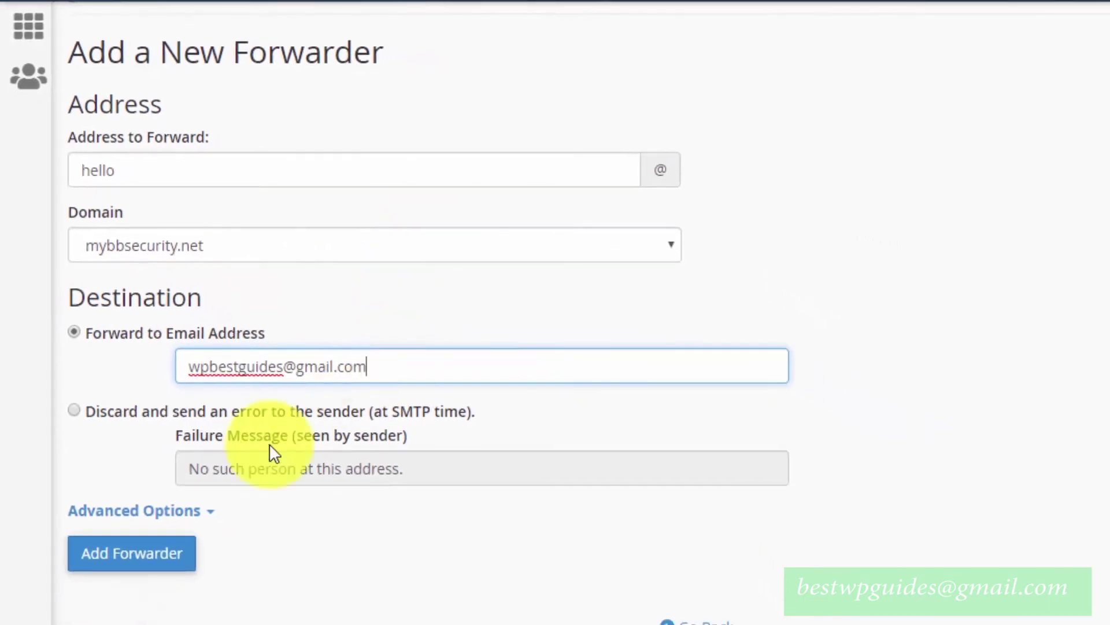
pyautogui.click(140, 560)
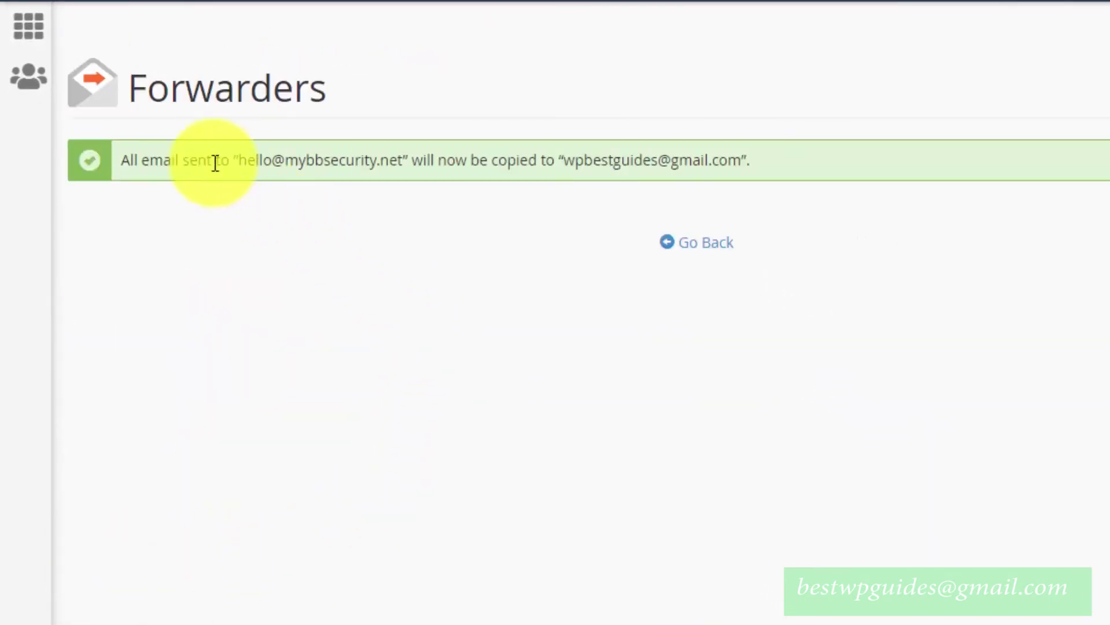
pyautogui.moveTo(125, 158); pyautogui.dragTo(248, 179)
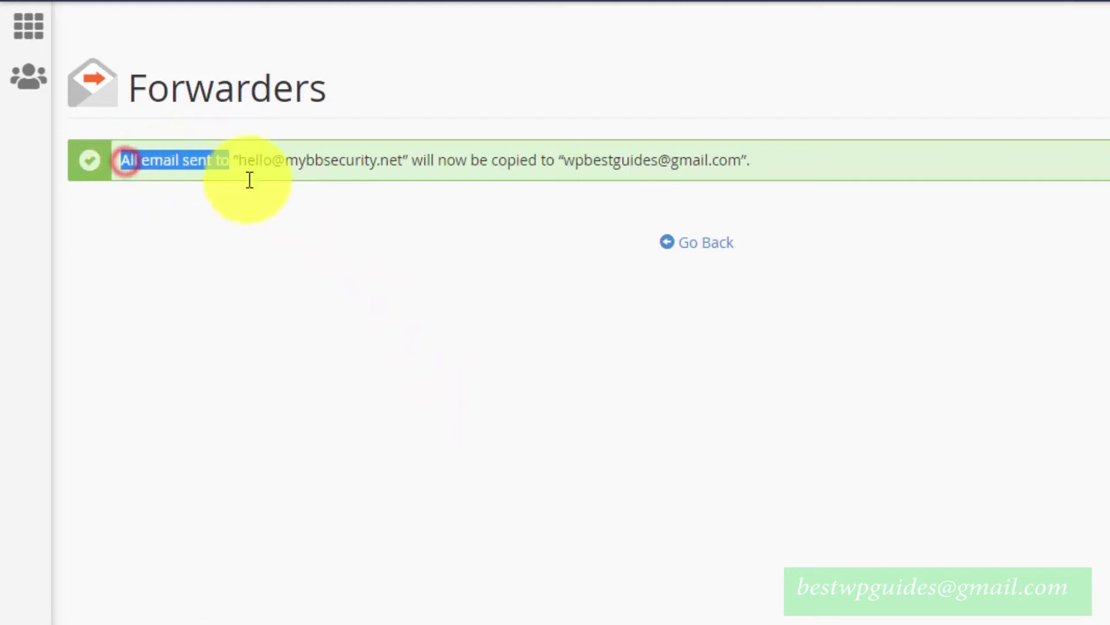
pyautogui.click(273, 218)
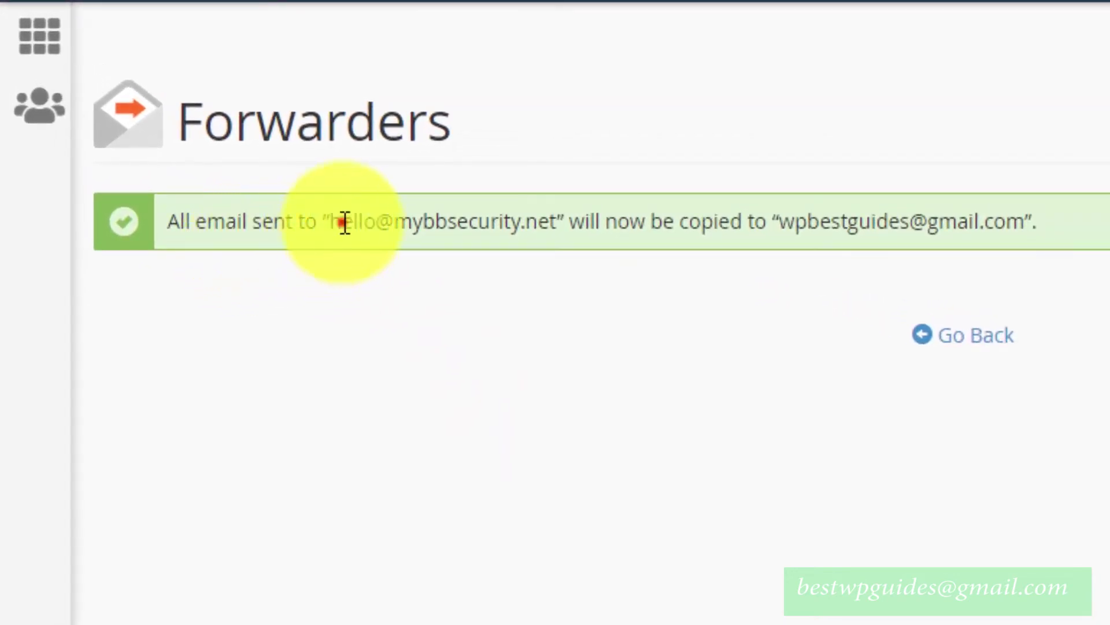
pyautogui.moveTo(343, 222); pyautogui.dragTo(606, 217)
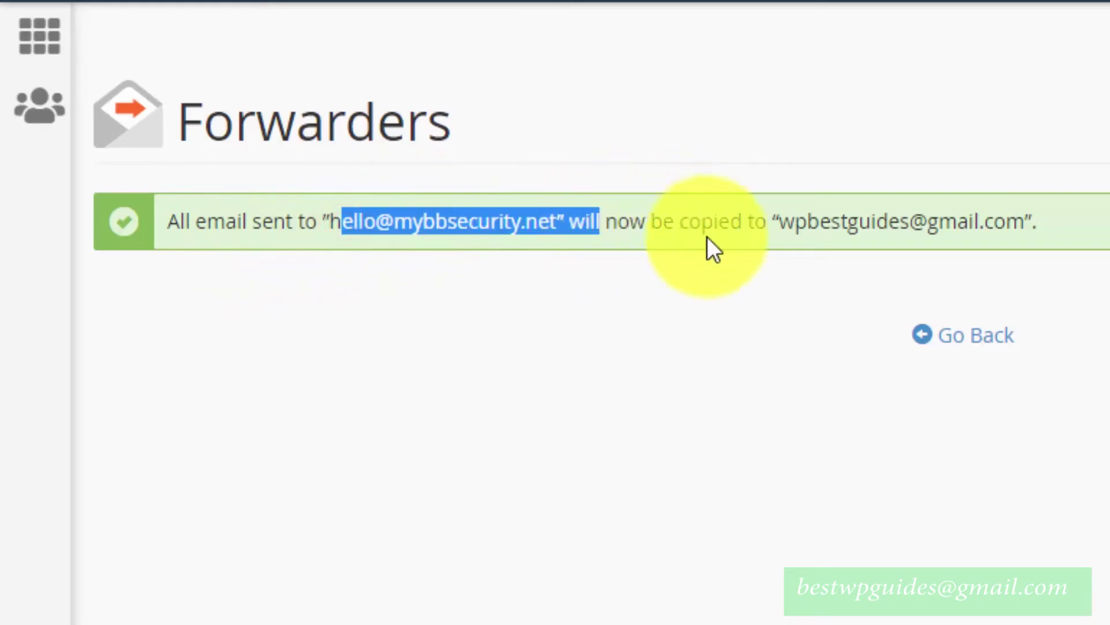
pyautogui.click(808, 228)
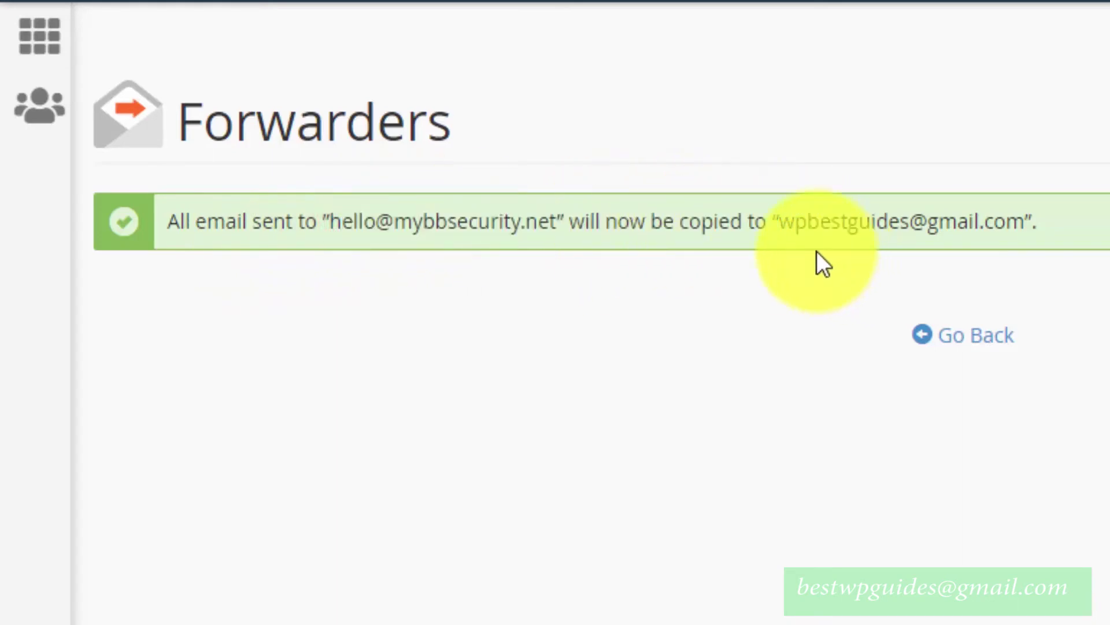
pyautogui.moveTo(1048, 221)
pyautogui.mouseDown()
pyautogui.moveTo(770, 209)
pyautogui.moveTo(771, 220)
pyautogui.moveTo(1067, 218)
pyautogui.mouseUp()
pyautogui.click(765, 256)
pyautogui.click(1069, 221)
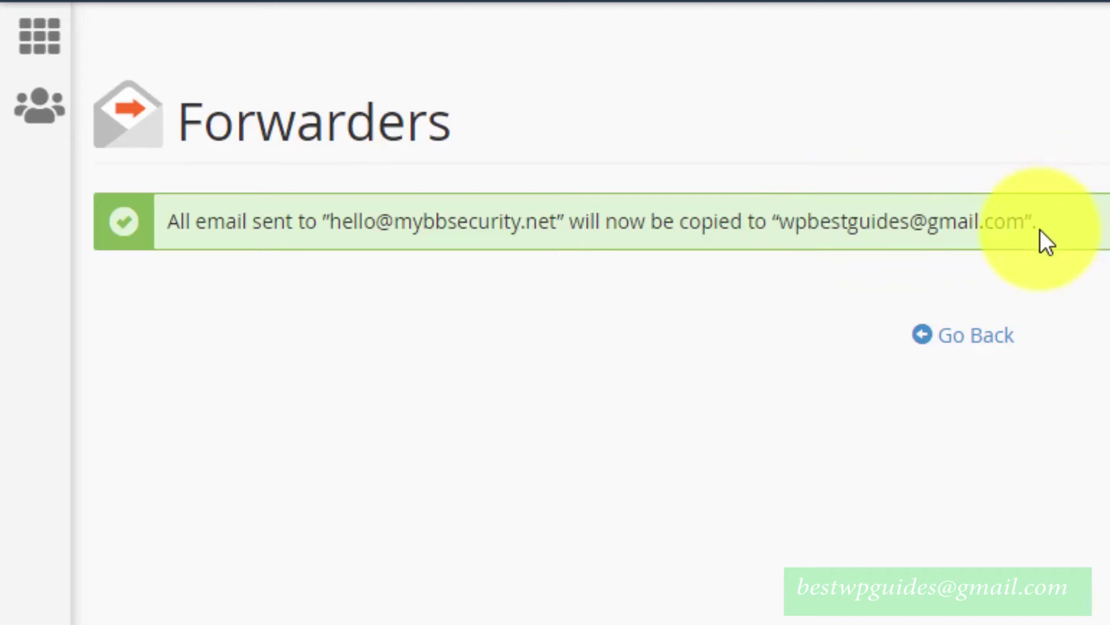
# Go back to the Forwarders list and highlight the new hello forwarder and its Gmail destination.
pyautogui.click(976, 338)
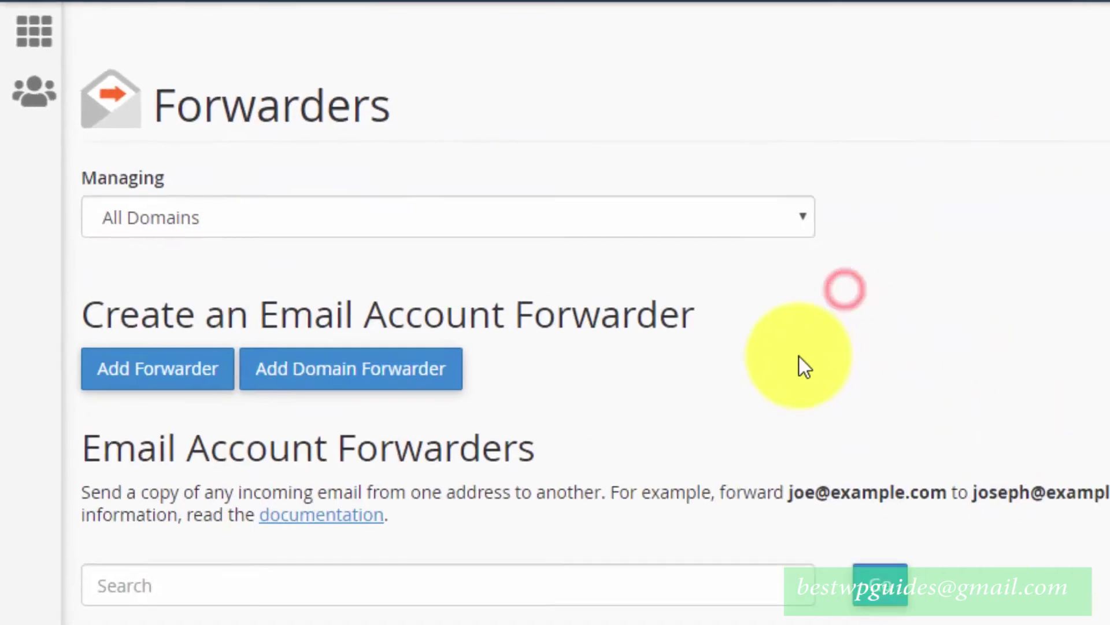
pyautogui.scroll(-2, 578, 296)
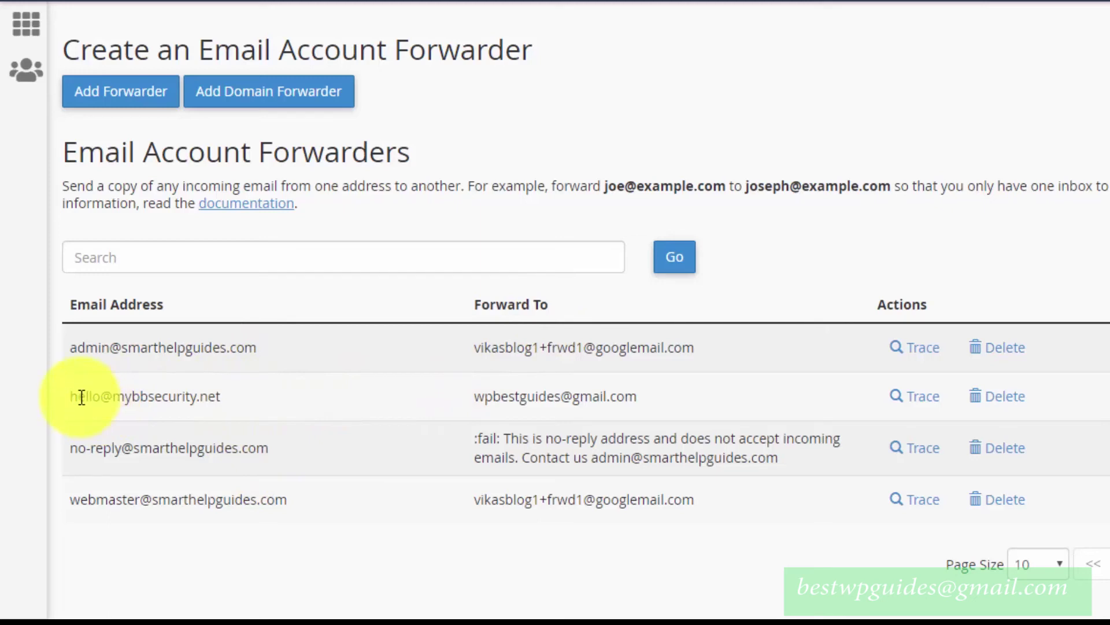
pyautogui.moveTo(81, 397); pyautogui.dragTo(769, 398)
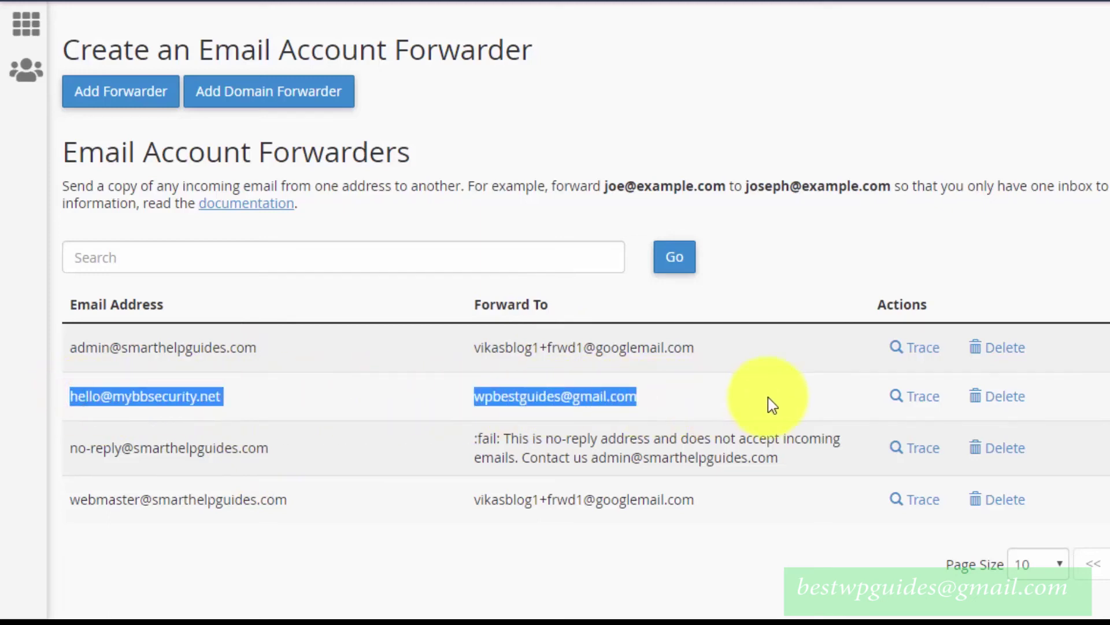
pyautogui.click(1090, 399)
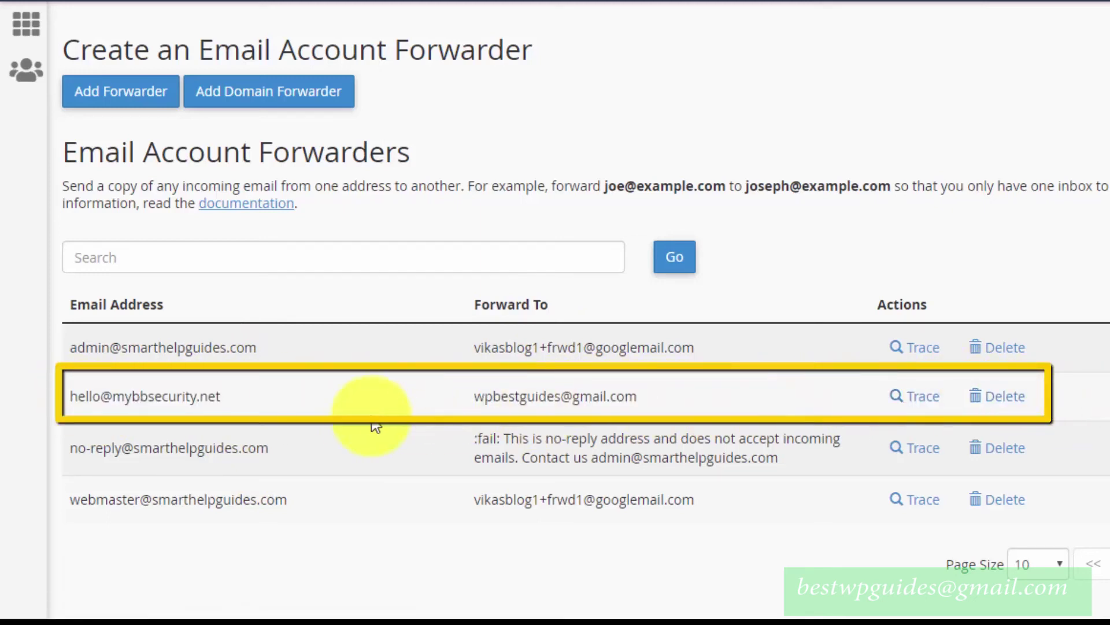
pyautogui.moveTo(461, 393); pyautogui.dragTo(683, 400)
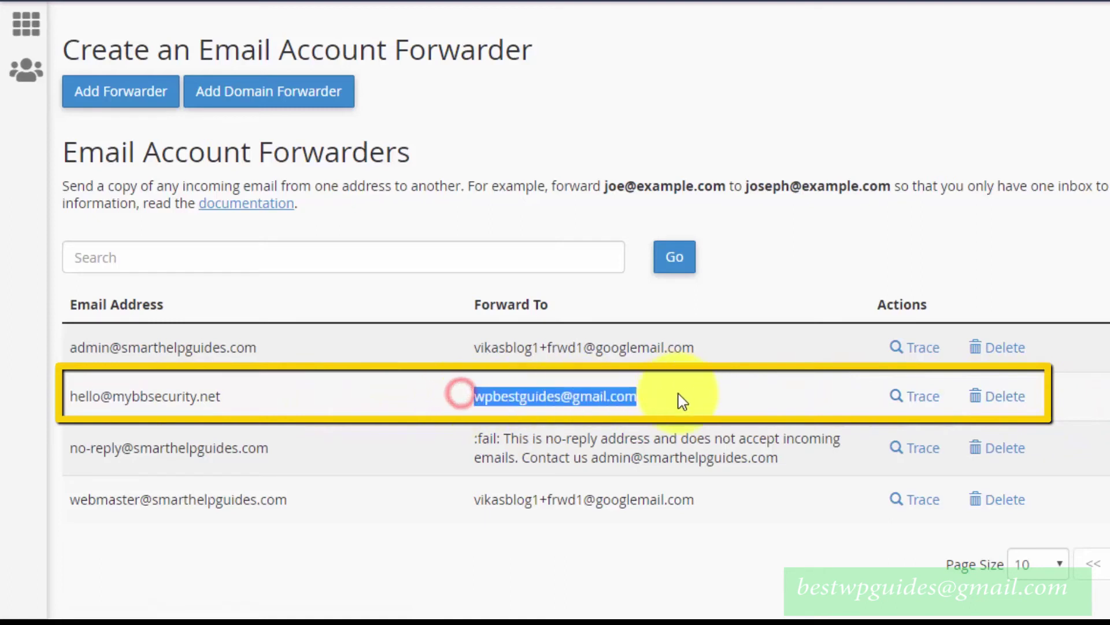
pyautogui.click(675, 399)
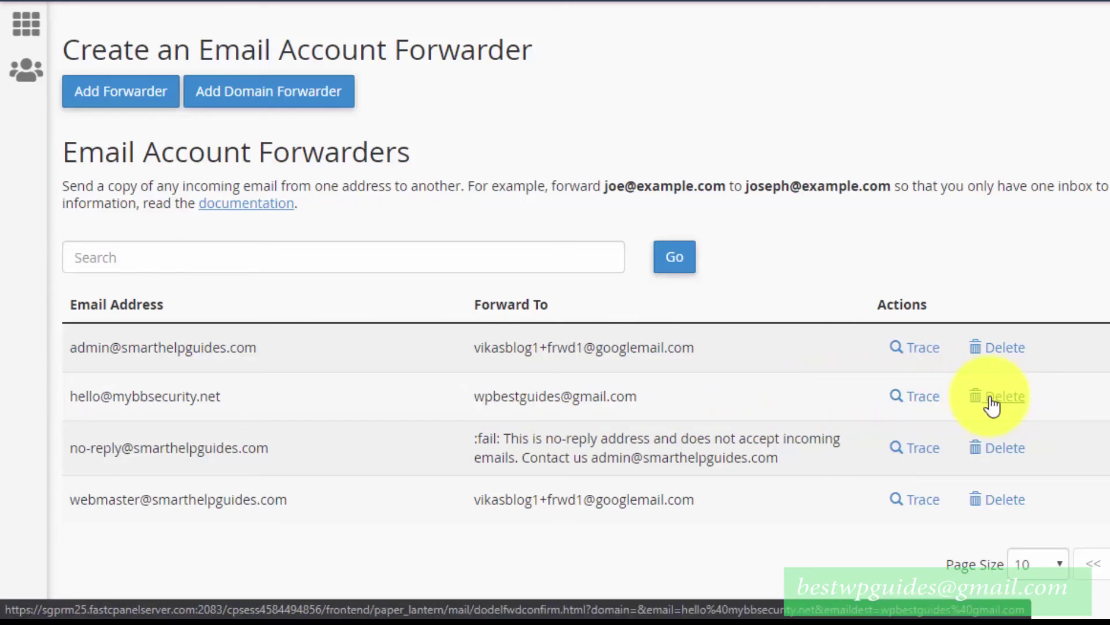
pyautogui.click(78, 92)
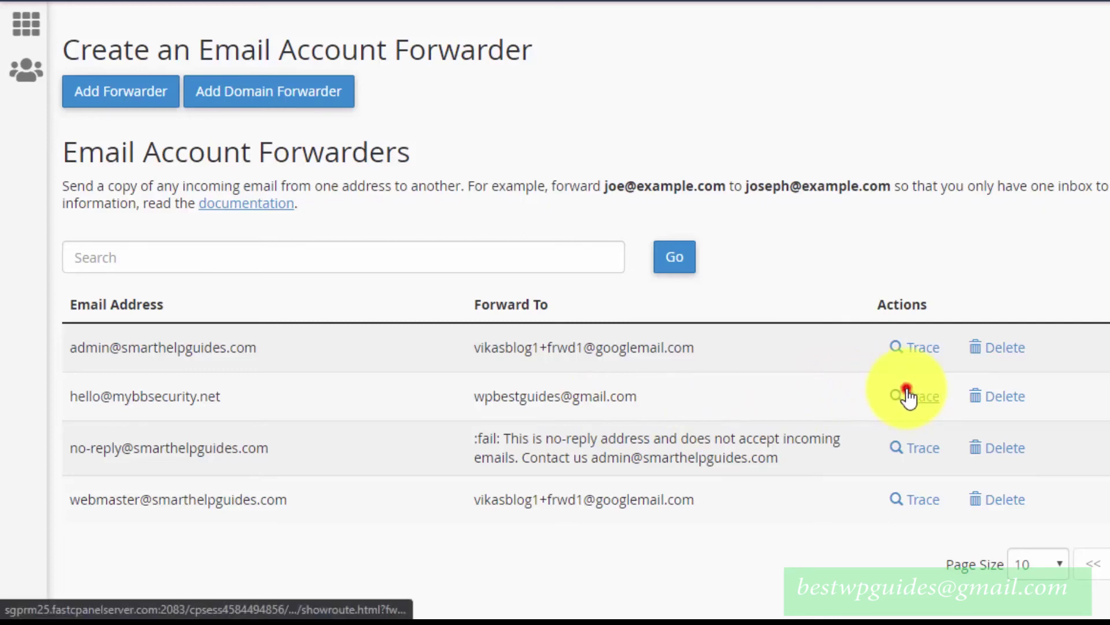
# Trace the new forwarder's delivery route to Gmail's mail servers, then go back.
pyautogui.click(908, 393)
pyautogui.scroll(-4, 746, 403)
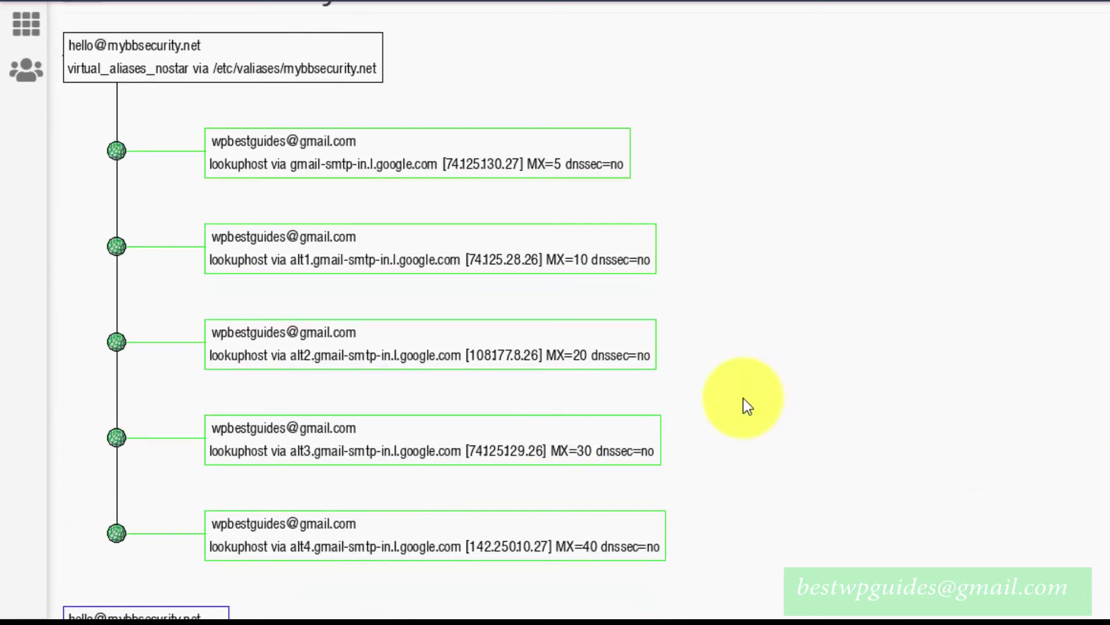
pyautogui.scroll(2, 747, 404)
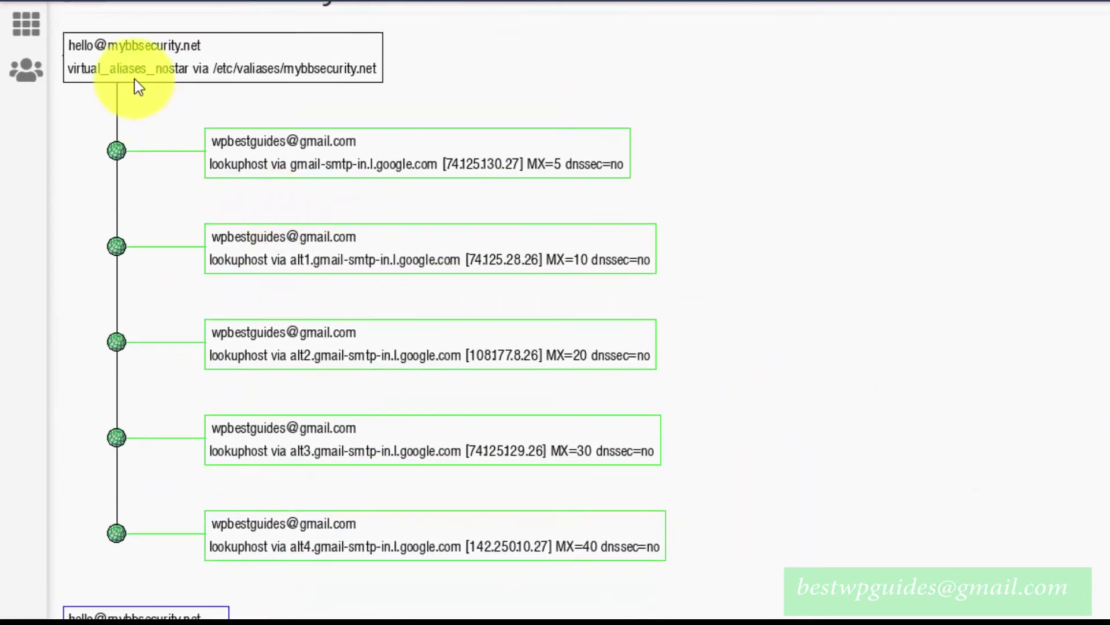
pyautogui.scroll(-2, 467, 333)
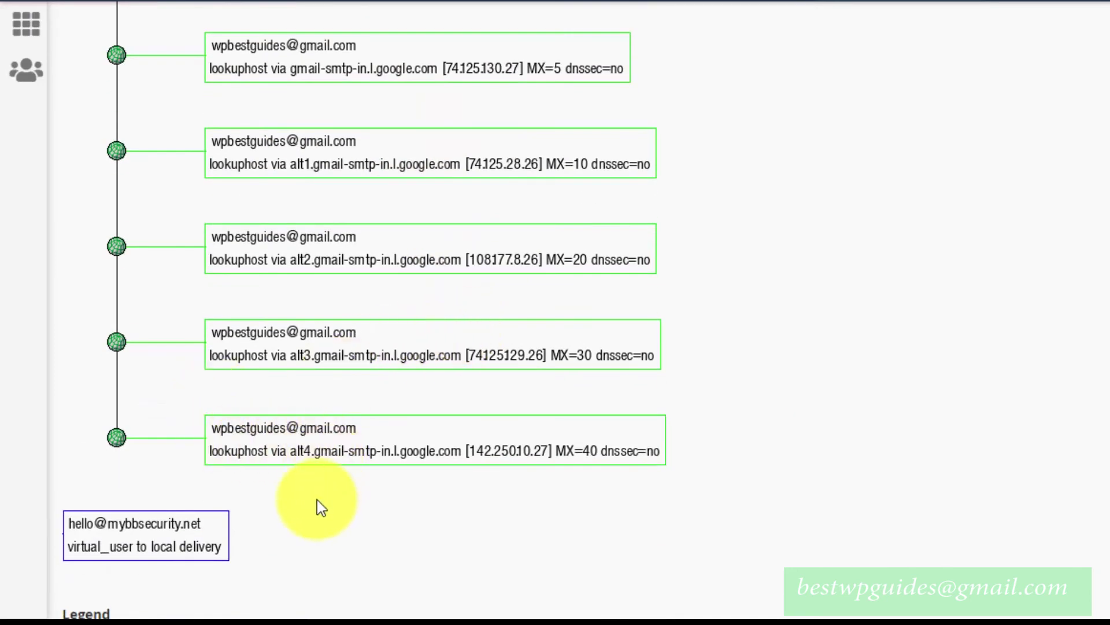
pyautogui.scroll(-3, 330, 399)
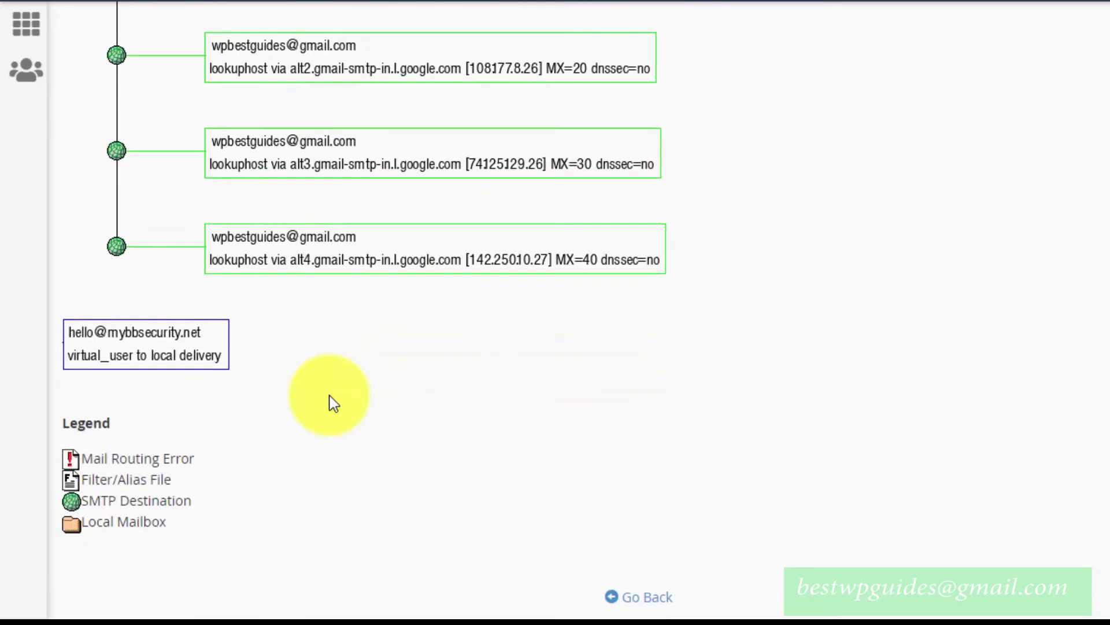
pyautogui.scroll(-1, 335, 403)
pyautogui.scroll(7, 335, 403)
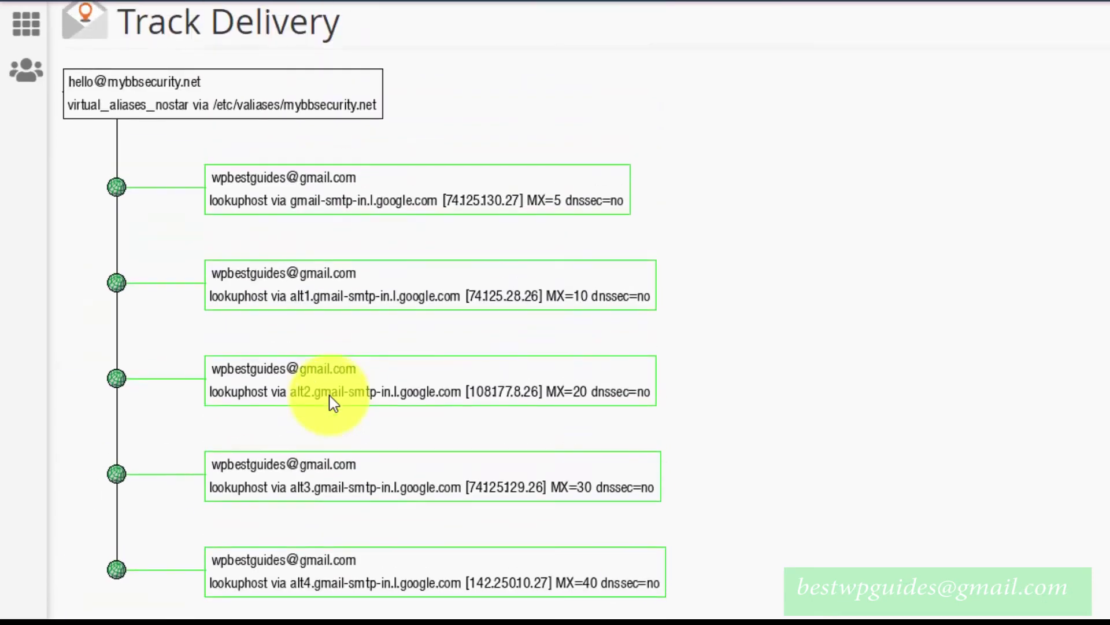
pyautogui.scroll(-5, 335, 403)
pyautogui.scroll(-3, 689, 384)
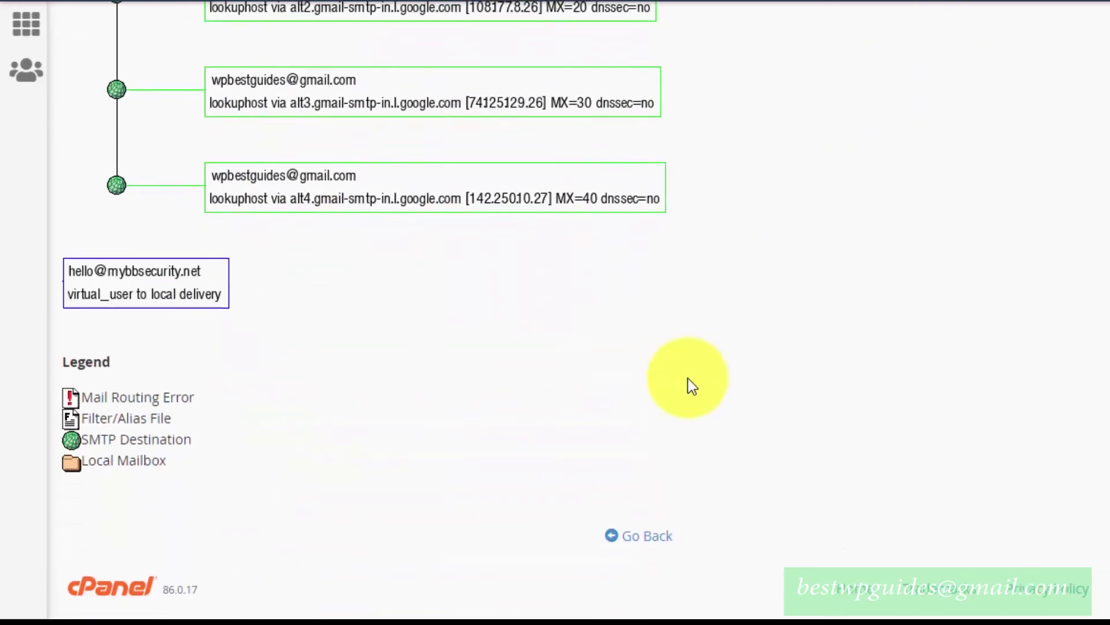
pyautogui.click(642, 529)
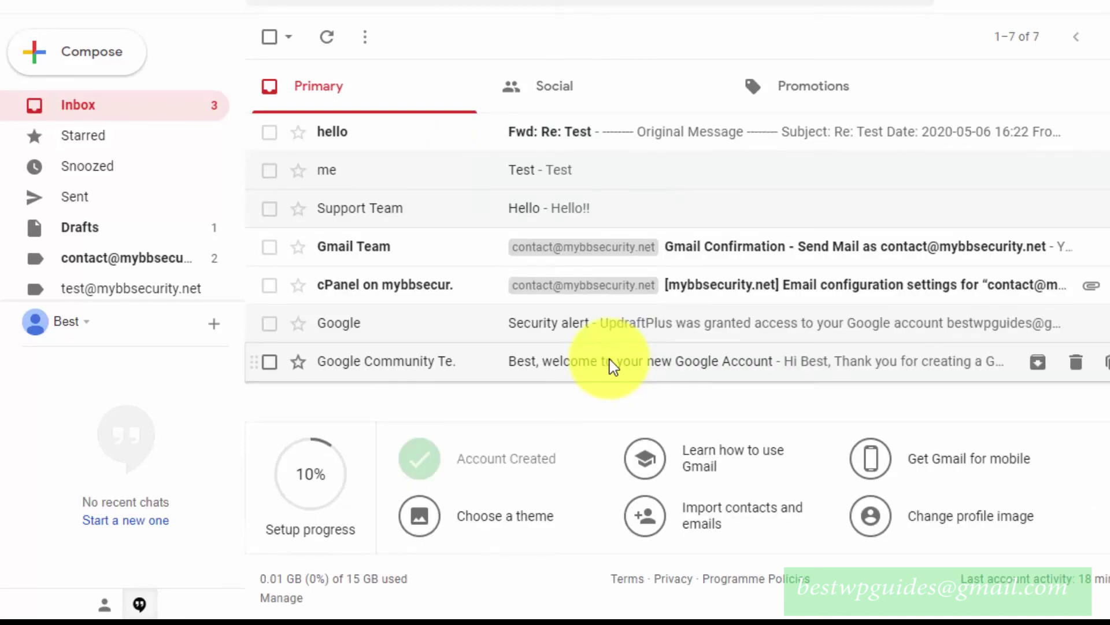
# Open the Fwd: Re: Test email, check its sender details, then return to the Inbox.
pyautogui.click(665, 130)
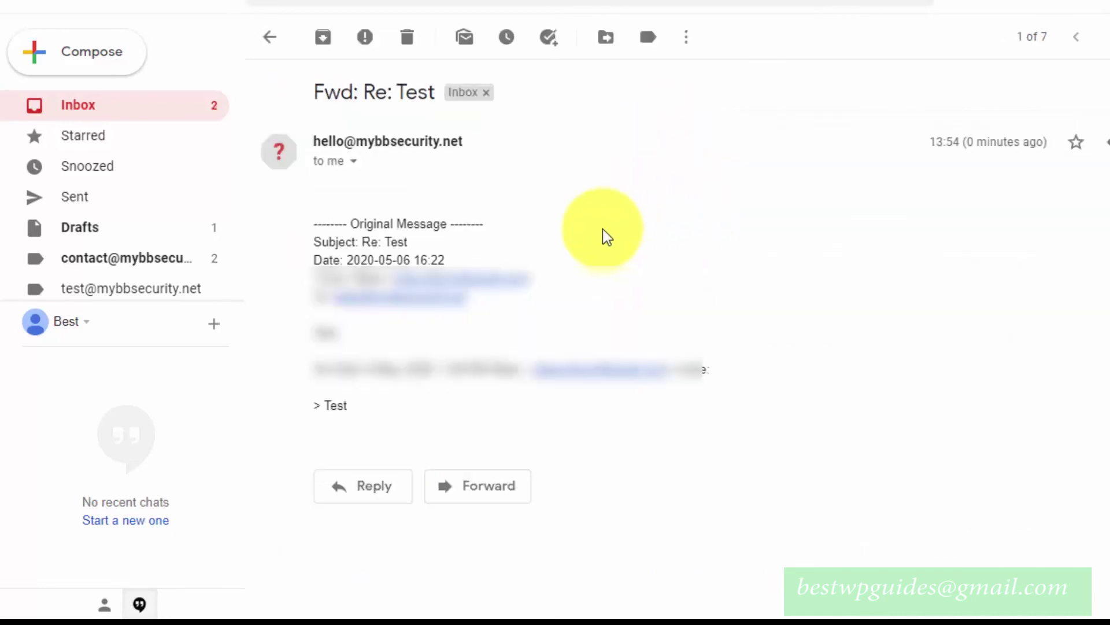
pyautogui.moveTo(358, 413); pyautogui.dragTo(313, 185)
pyautogui.click(684, 286)
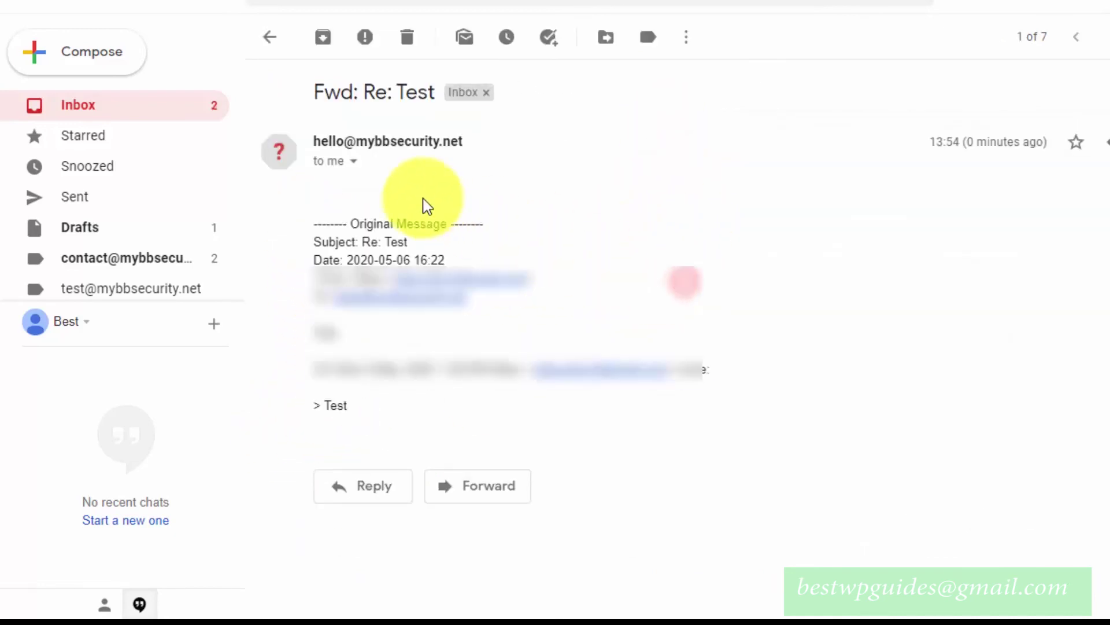
pyautogui.click(352, 161)
pyautogui.click(313, 143)
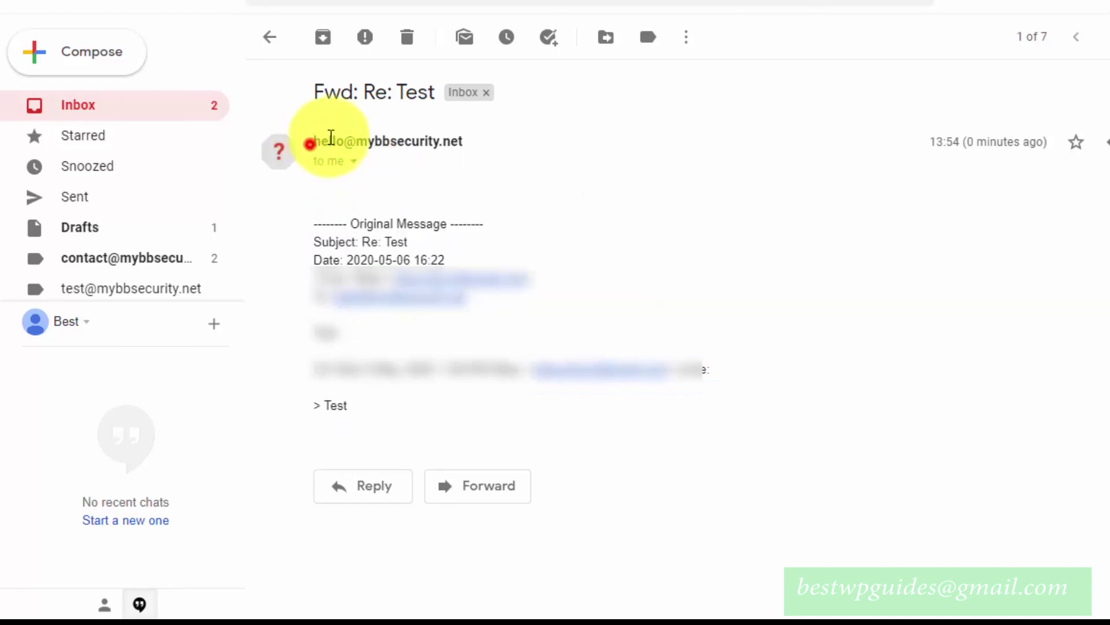
pyautogui.moveTo(312, 144); pyautogui.dragTo(495, 144)
pyautogui.click(583, 325)
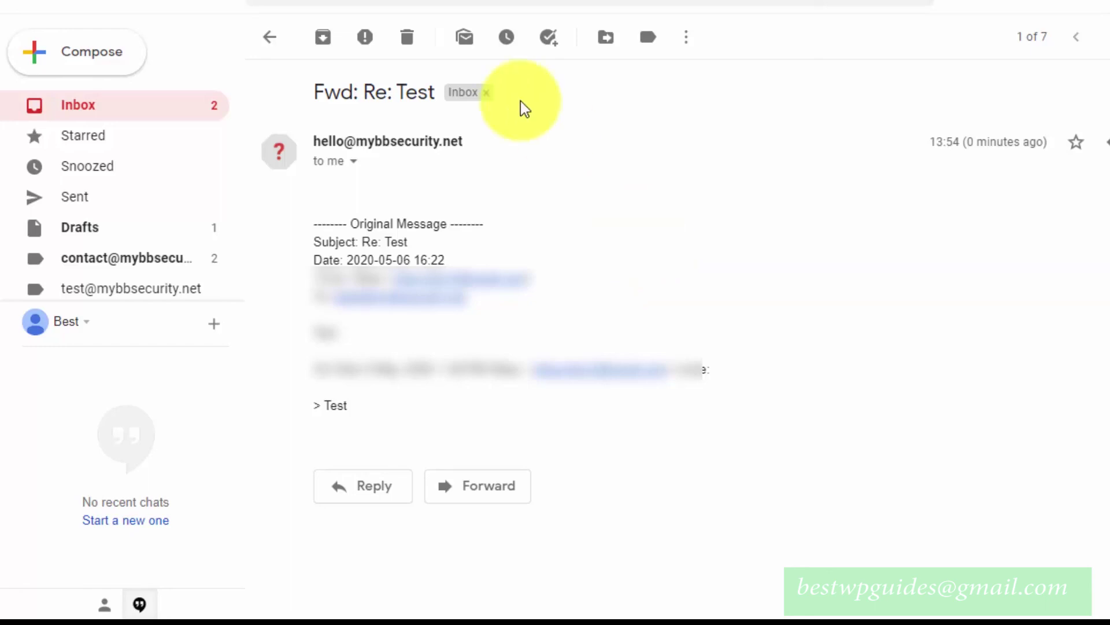
pyautogui.click(84, 110)
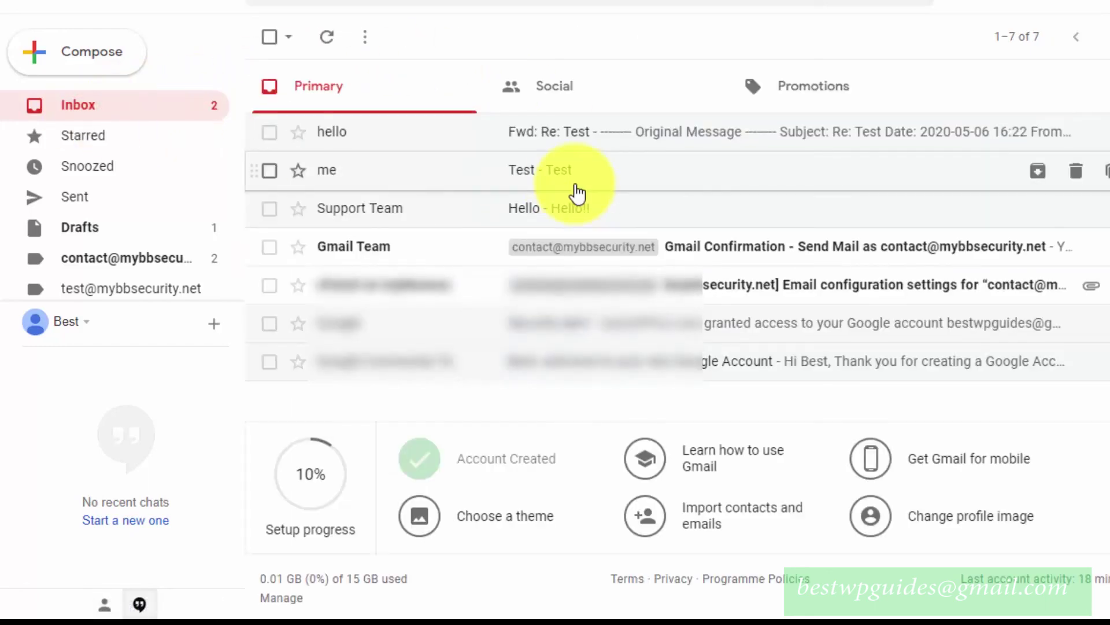